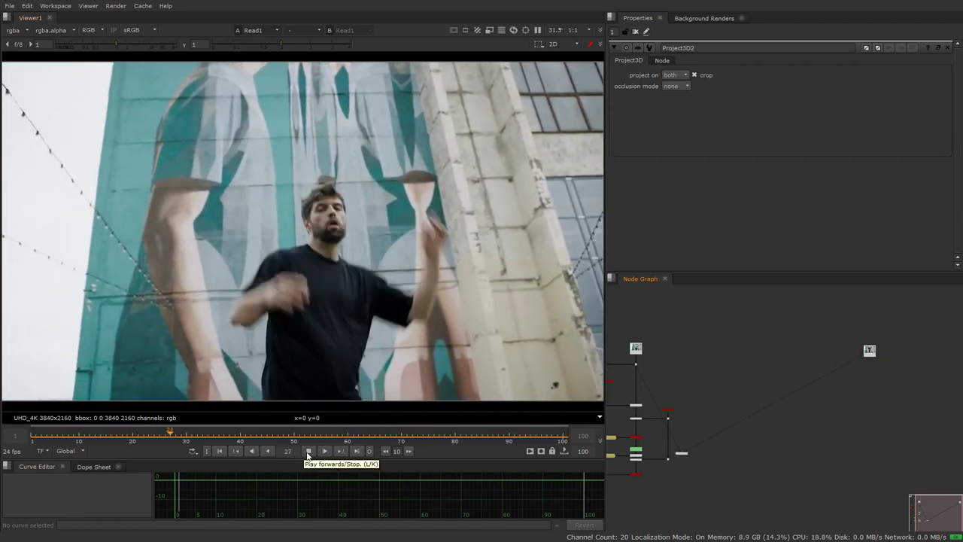
Stop the footage playback, switch to YouTube to skim the Nuke 8.0 Camera Tracker tutorial, and return to Nuke.
left_click(307, 452)
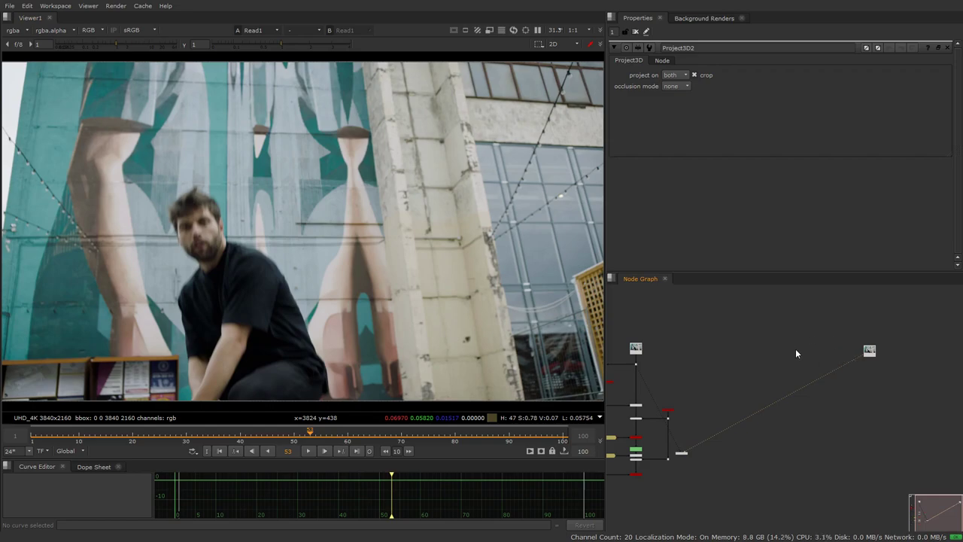
key("alt+Tab")
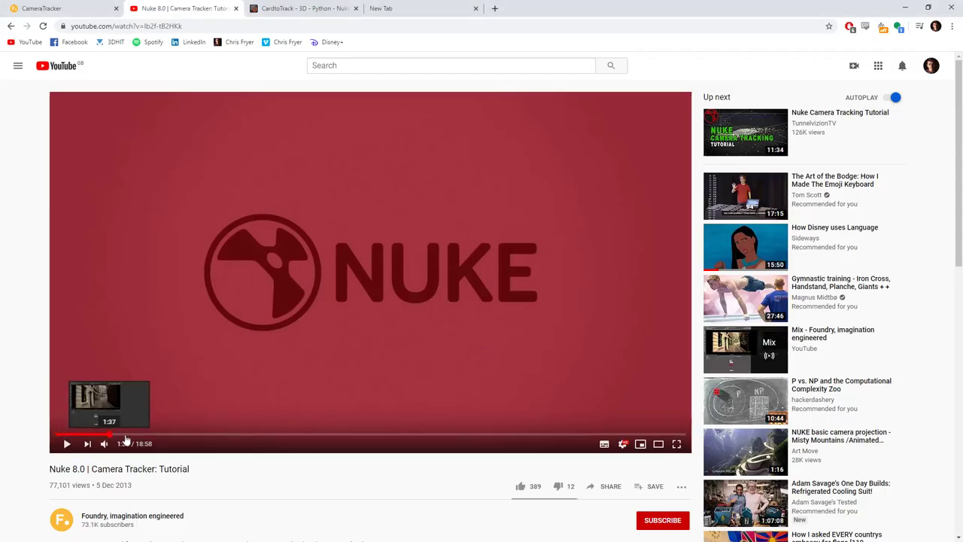
left_click(230, 435)
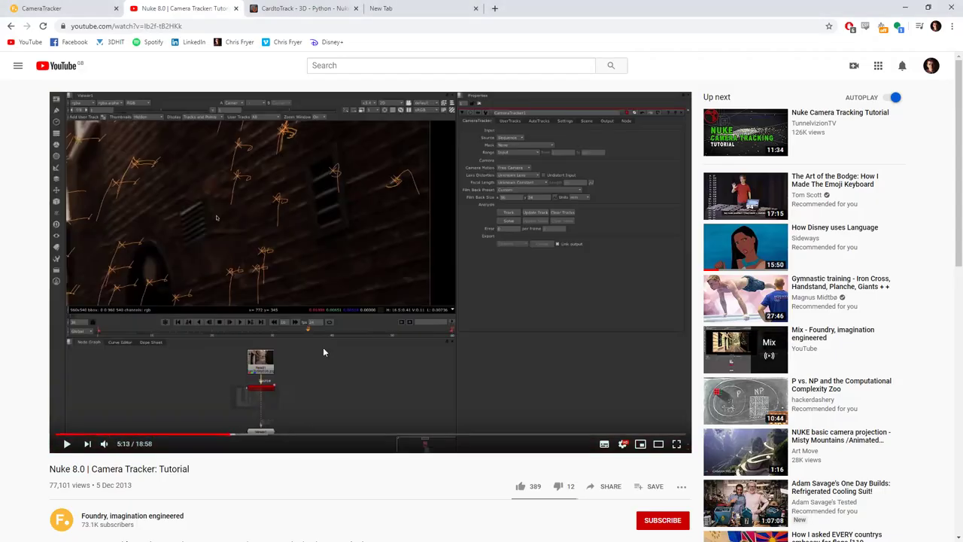
left_click(308, 435)
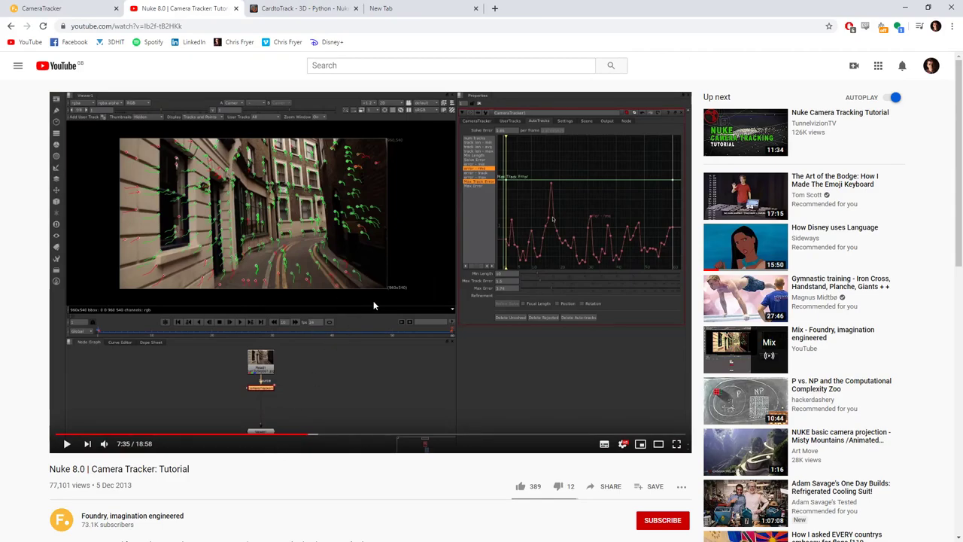
key("alt+Tab")
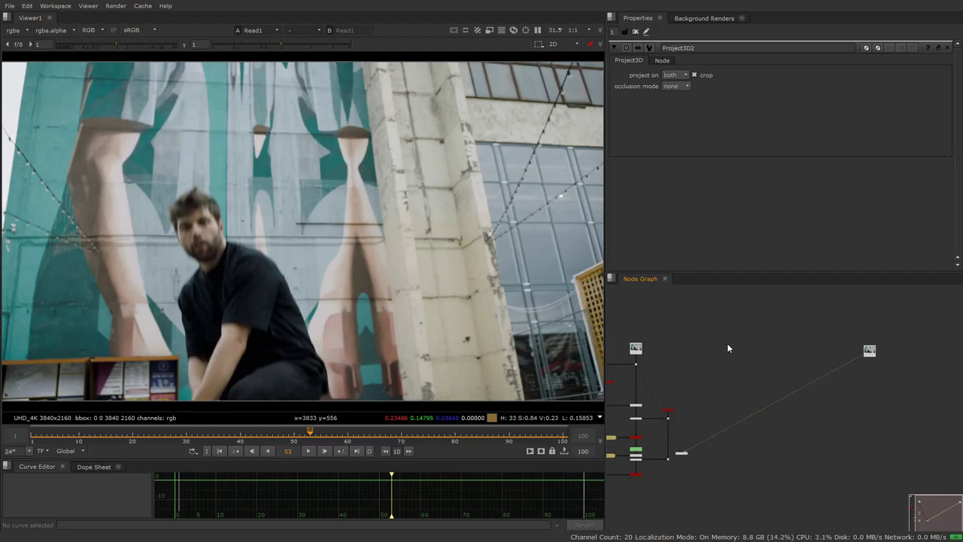
Paste a copy of the tracked camera into the empty area near the separate Read1 node.
scroll(838, 342, "up", 2)
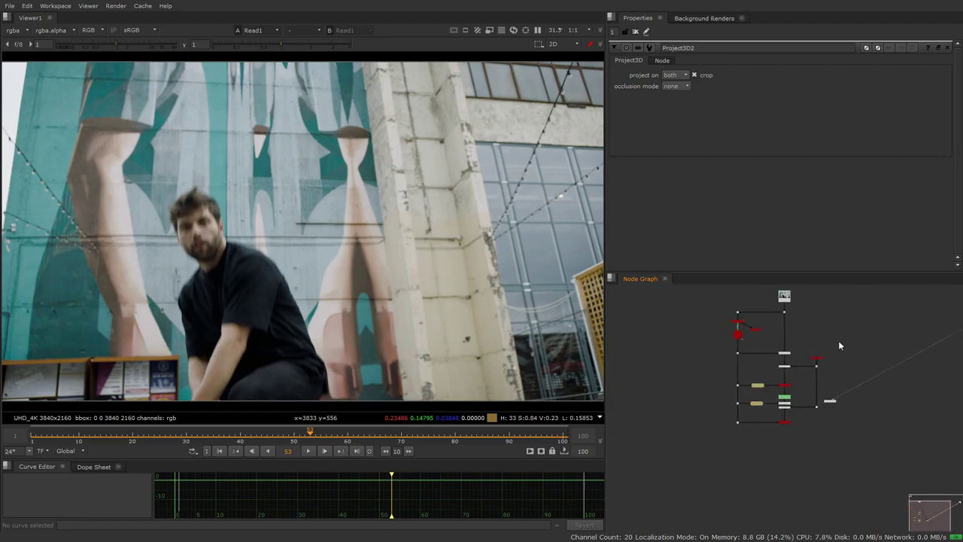
scroll(748, 328, "up", 4)
scroll(827, 335, "down", 4)
middle_click_drag(849, 344, 615, 371)
scroll(870, 335, "up", 3)
key("ctrl+v")
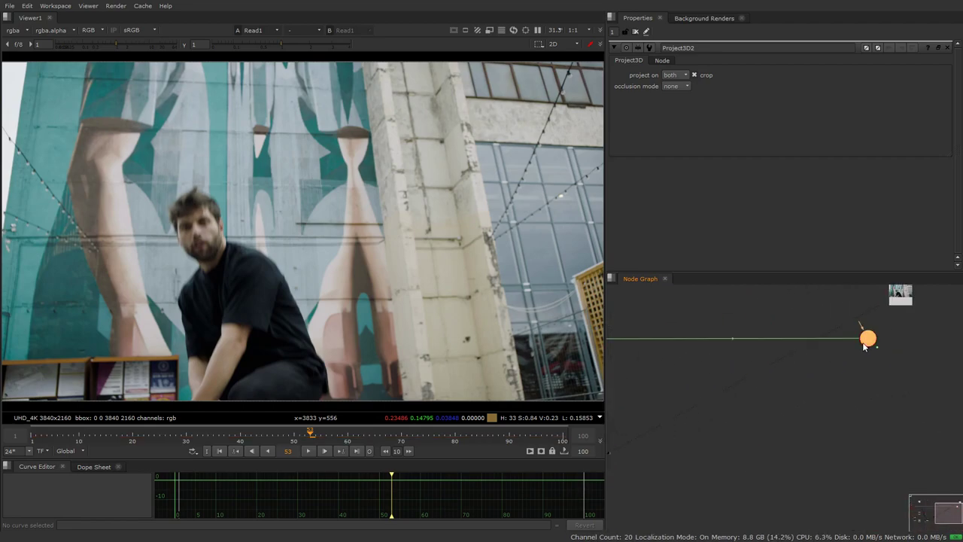
middle_click_drag(840, 346, 736, 379)
left_click(799, 351)
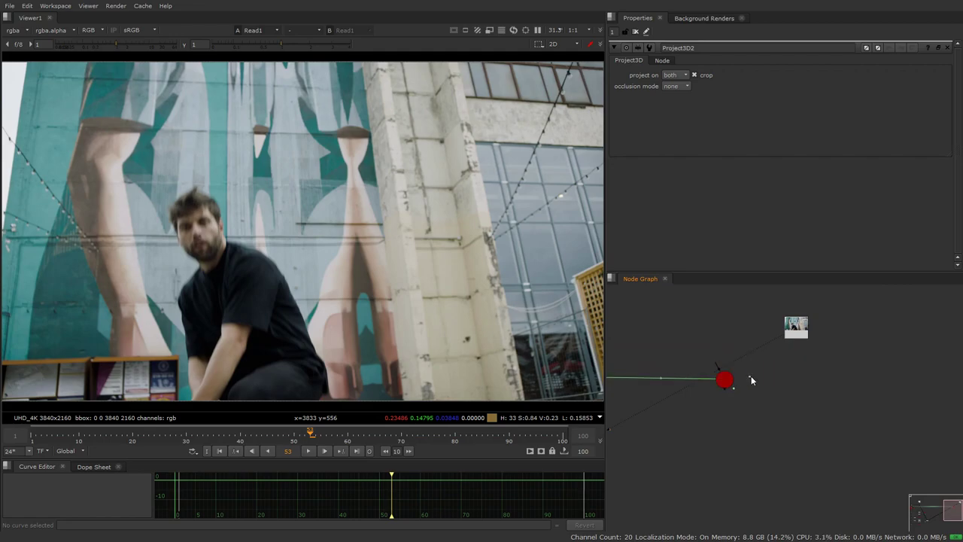
Display CameraTrackerPointCloud1 in the viewer and examine the point cloud and camera from the side.
scroll(722, 380, "down", 4)
scroll(681, 361, "up", 3)
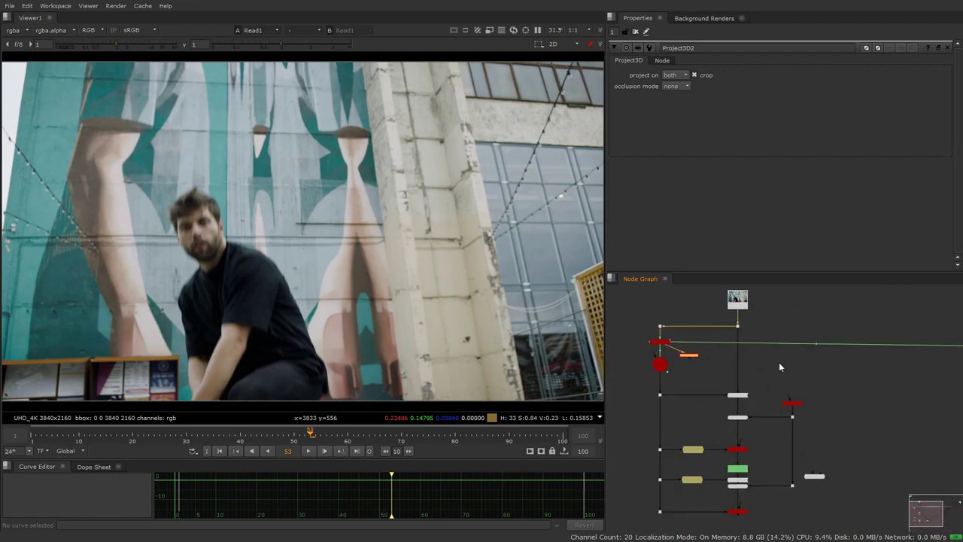
scroll(683, 356, "down", 3)
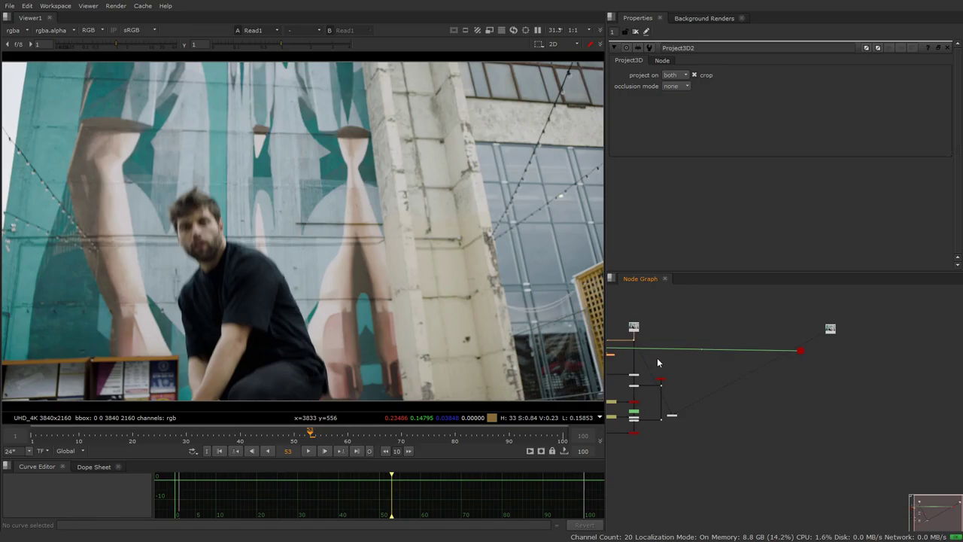
scroll(609, 360, "up", 6)
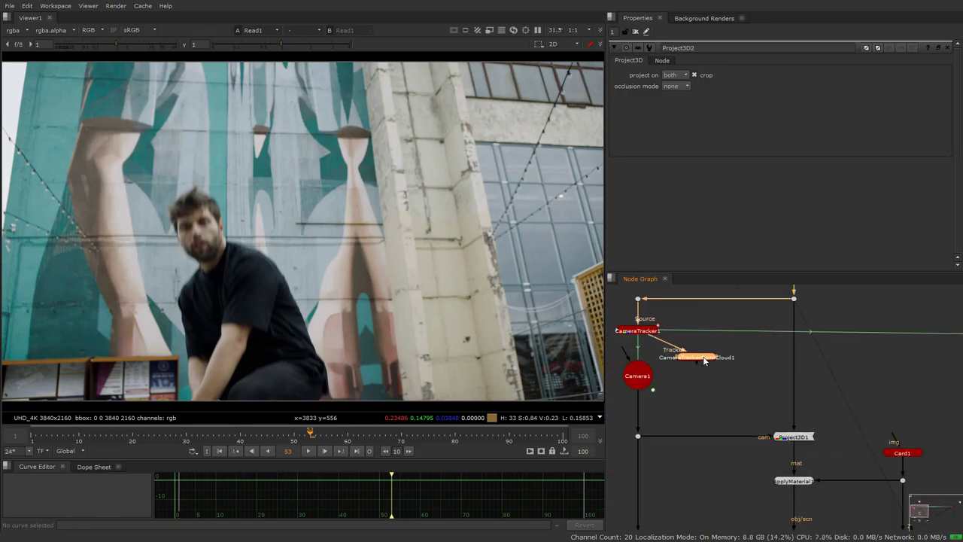
key("1")
left_click_drag(348, 186, 244, 131, "ctrl")
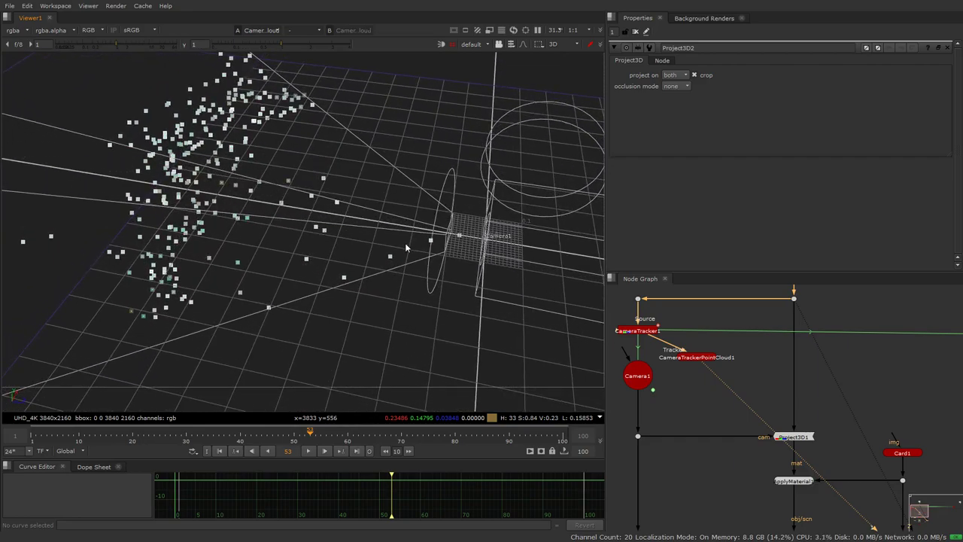
left_click_drag(406, 246, 342, 159, "ctrl")
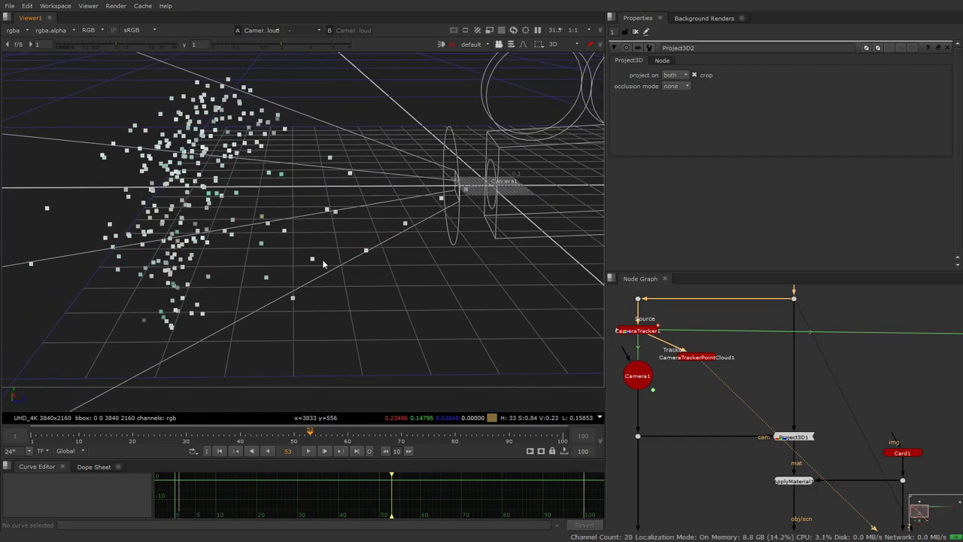
Create a Card node and place it beside the copied camera.
scroll(875, 376, "down", 3)
middle_click_drag(875, 376, 845, 389)
key("Tab")
type("card")
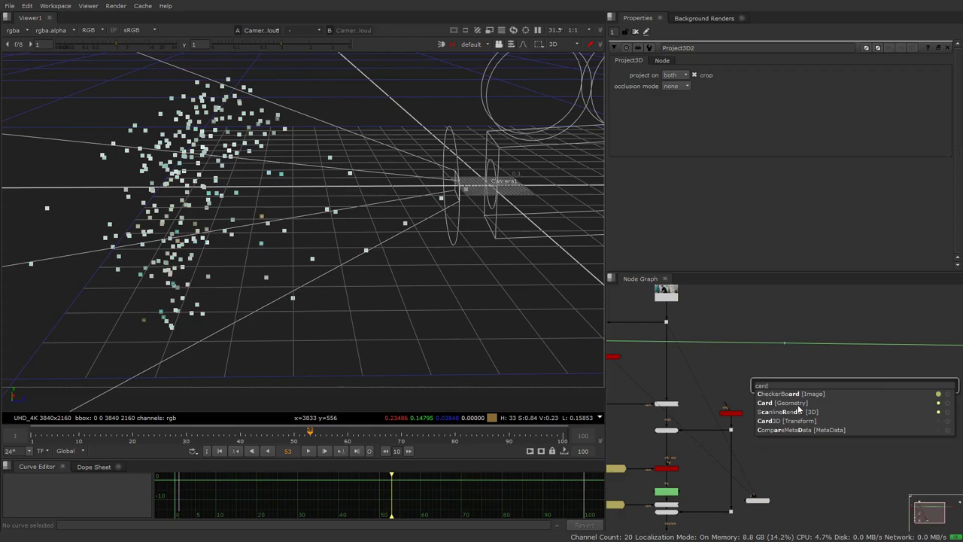
key("Return")
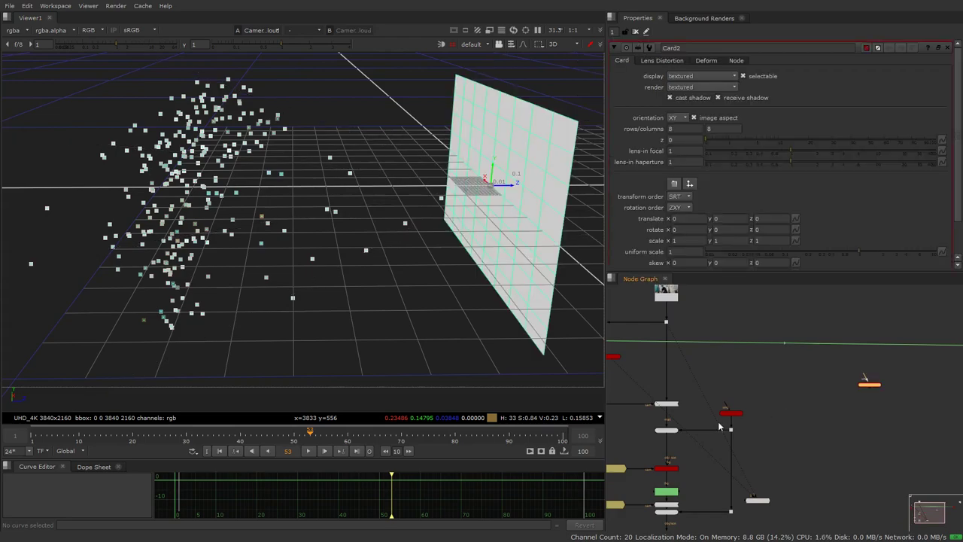
scroll(812, 416, "down", 3)
left_click_drag(828, 472, 699, 365)
left_click_drag(765, 361, 583, 346)
scroll(875, 377, "up", 3)
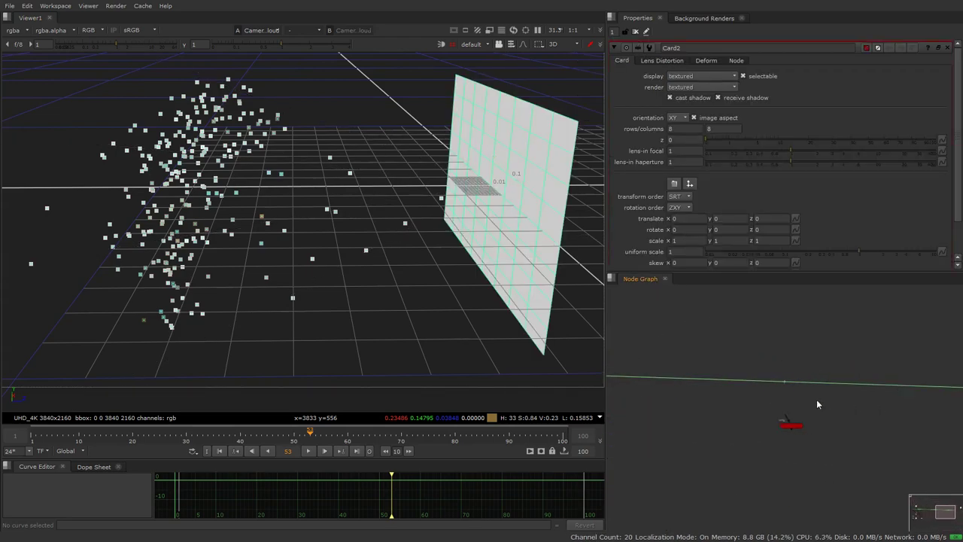
middle_click_drag(816, 399, 704, 400)
Move the card toward the point cloud to a Z translation of -0.435 and check its position in 3D.
left_click_drag(458, 226, 366, 184, "ctrl")
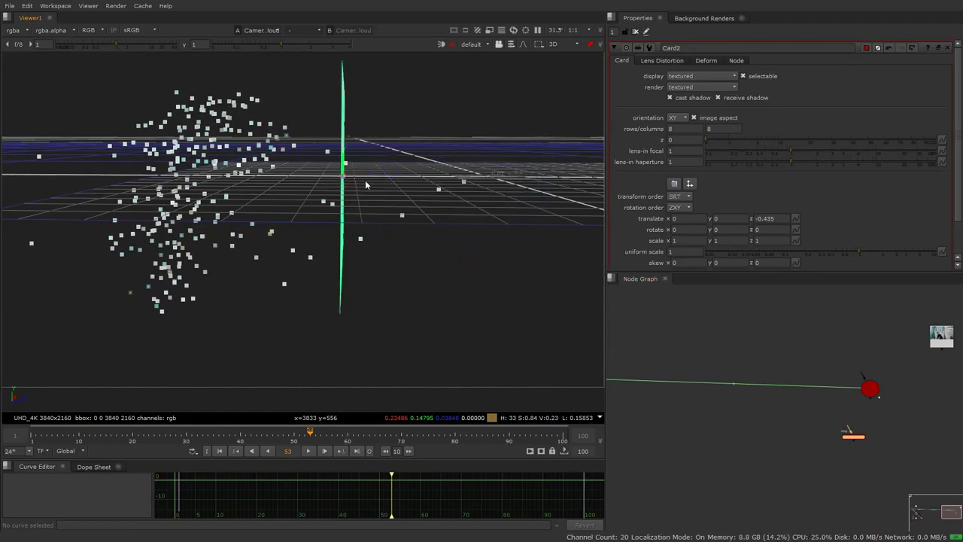
left_click_drag(495, 180, 343, 161, "ctrl")
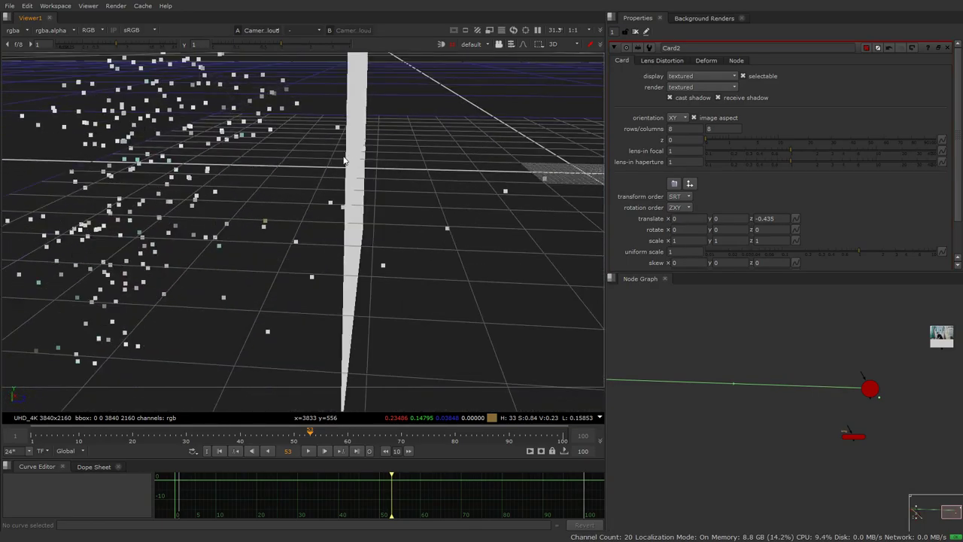
left_click_drag(540, 243, 376, 141, "ctrl")
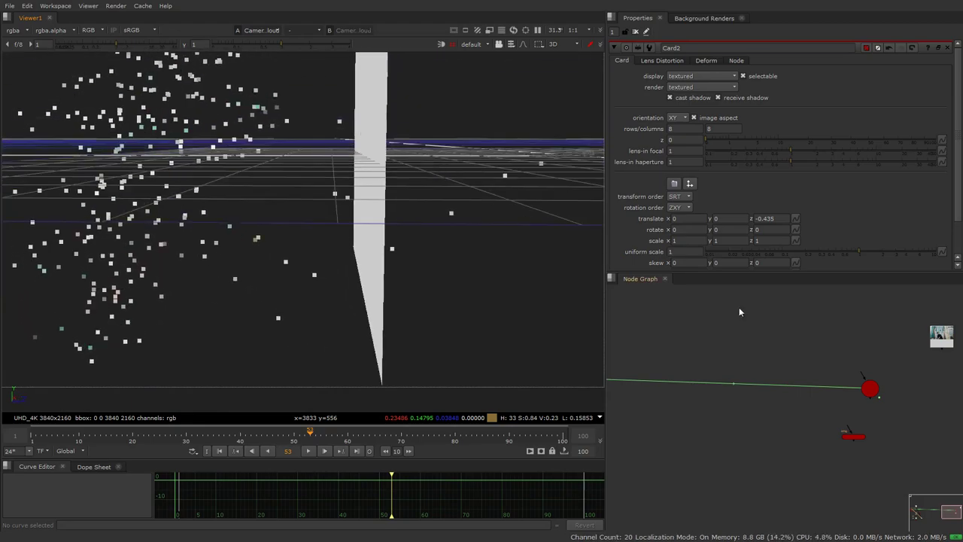
Display the Read1 footage and add a Project3D node below it.
middle_click_drag(905, 412, 798, 408)
scroll(855, 366, "up", 1)
key("1")
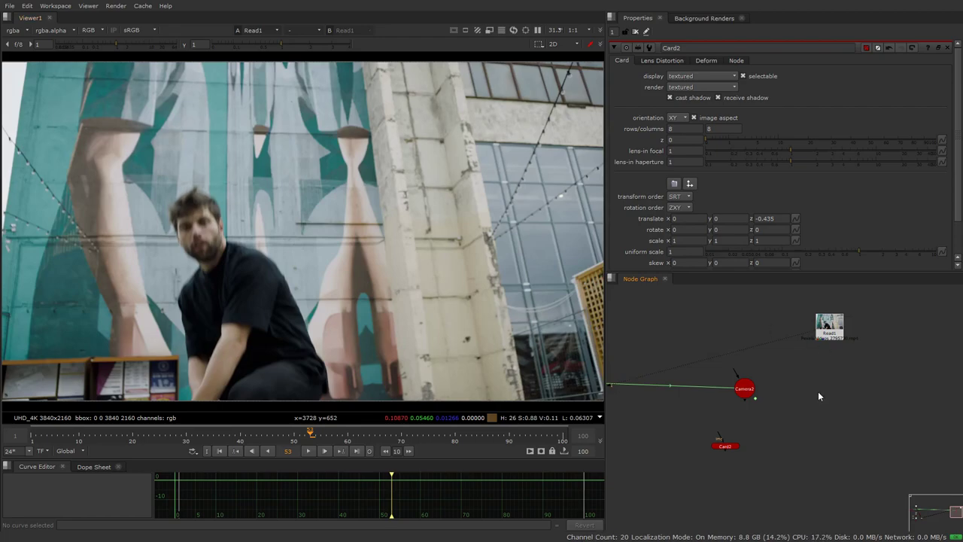
key("Tab")
type("project")
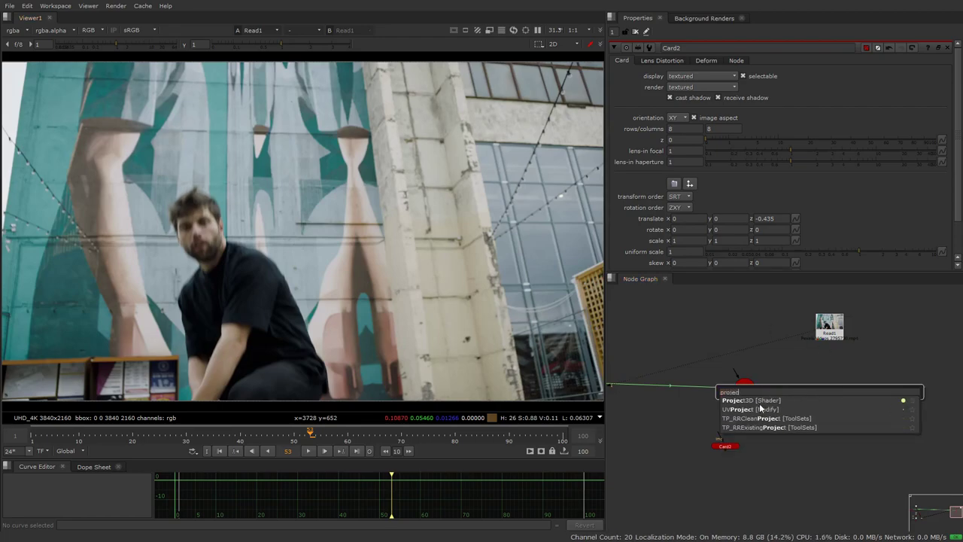
key("Return")
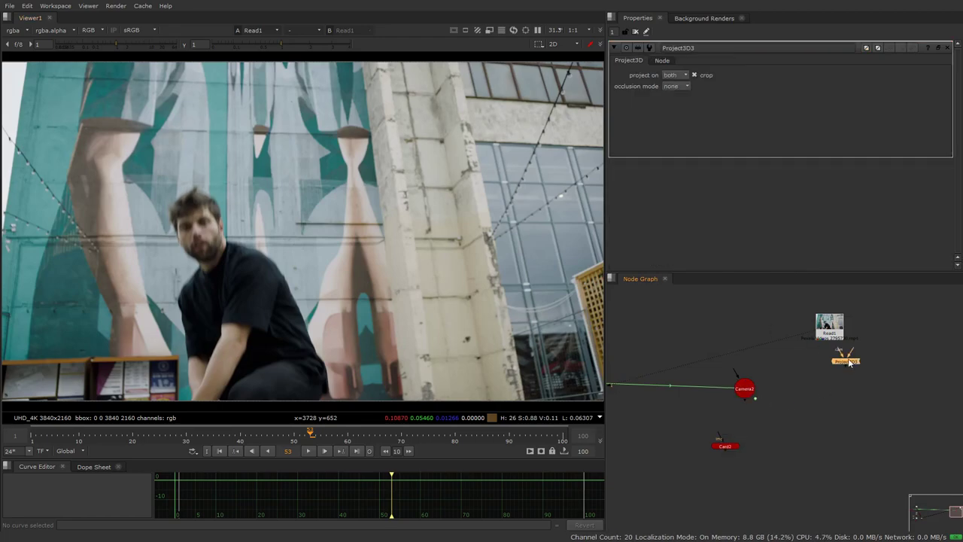
left_click_drag(850, 361, 831, 434)
Add an ApplyMaterial node near the Project3D node and move Card2 out of the way.
key("Tab")
type("appl")
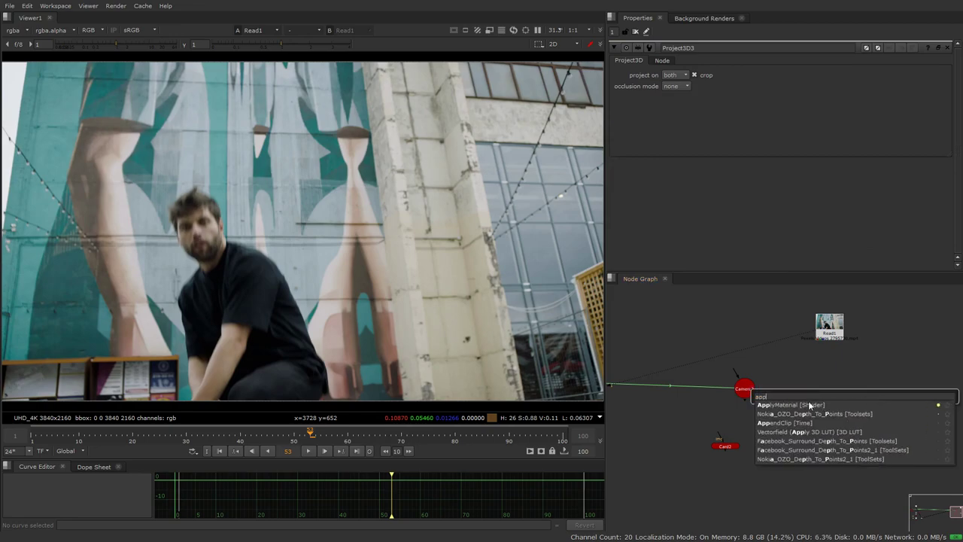
left_click(795, 405)
left_click_drag(725, 451, 935, 384)
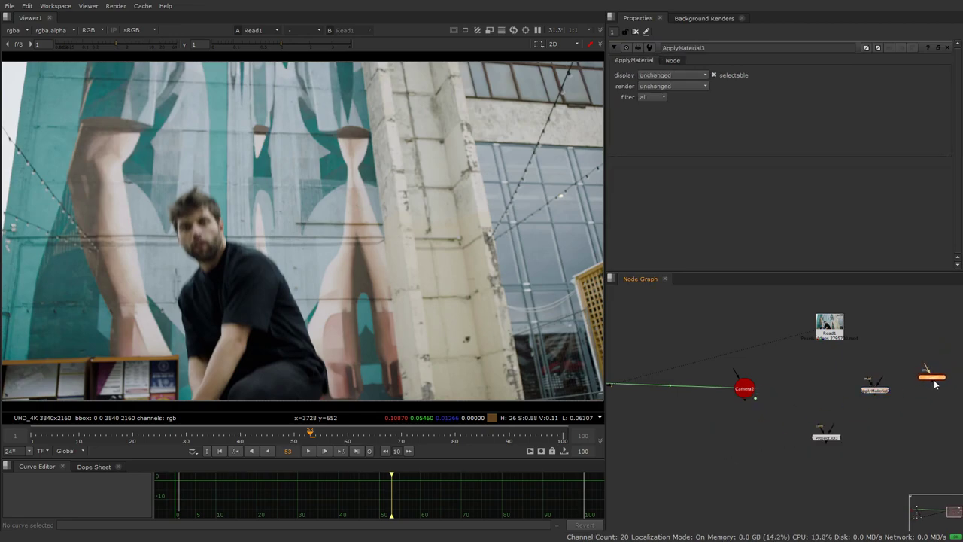
Connect the Project3D node to Read1 and Camera2, and attach Card2's image input beneath it.
left_click_drag(841, 434, 848, 384)
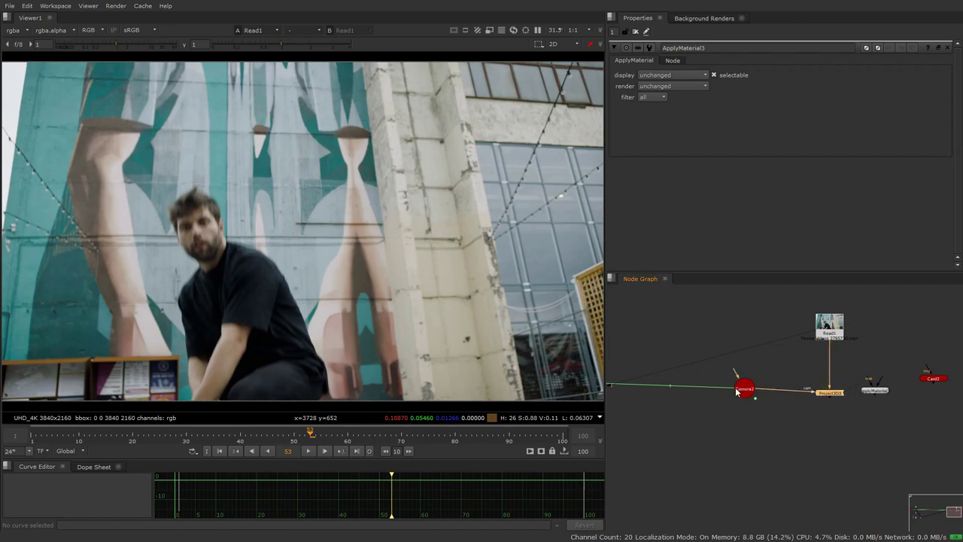
left_click_drag(932, 378, 901, 403)
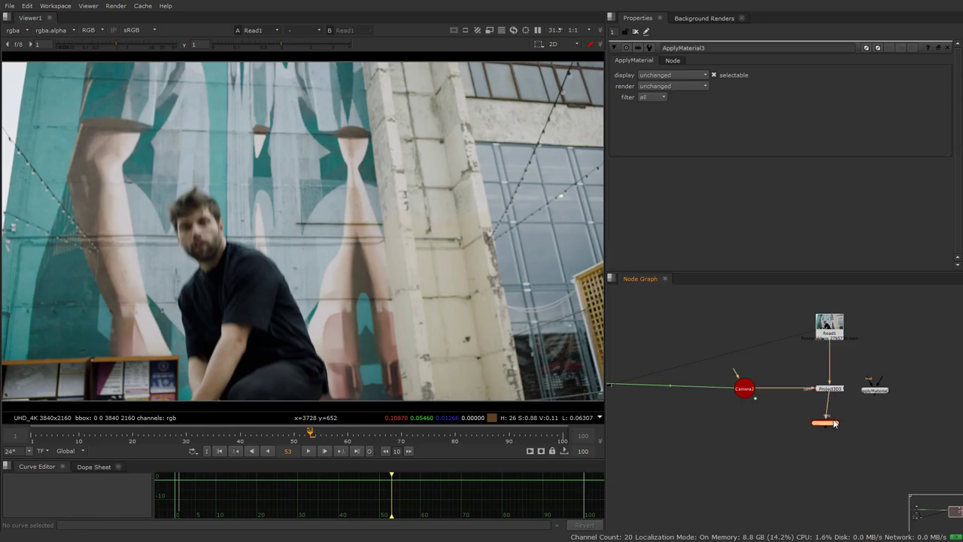
left_click_drag(833, 420, 837, 420)
Display Card2 in the 3D viewer and inspect the projected footage at frame 50.
key("1")
left_click(842, 417)
left_click_drag(445, 254, 484, 208, "ctrl")
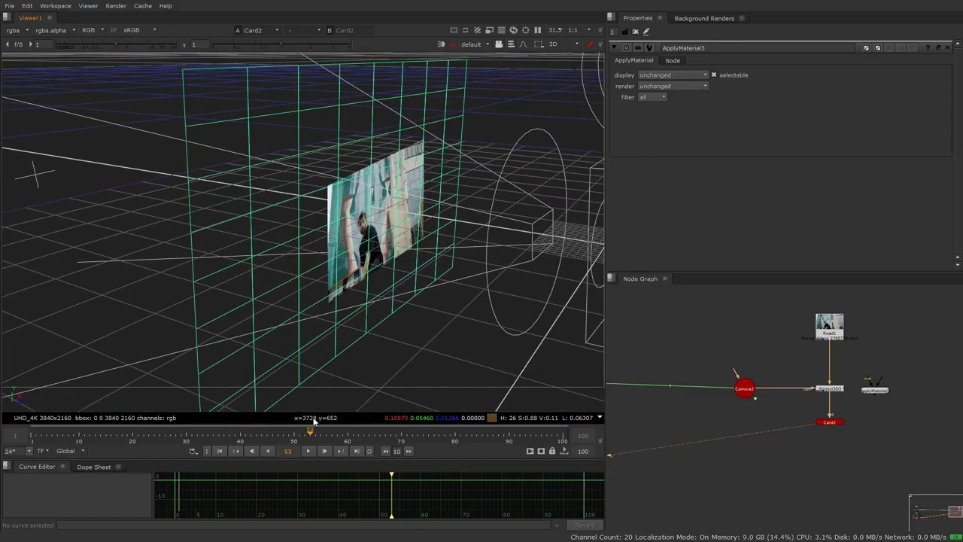
left_click(297, 434)
left_click_drag(455, 241, 446, 221, "ctrl")
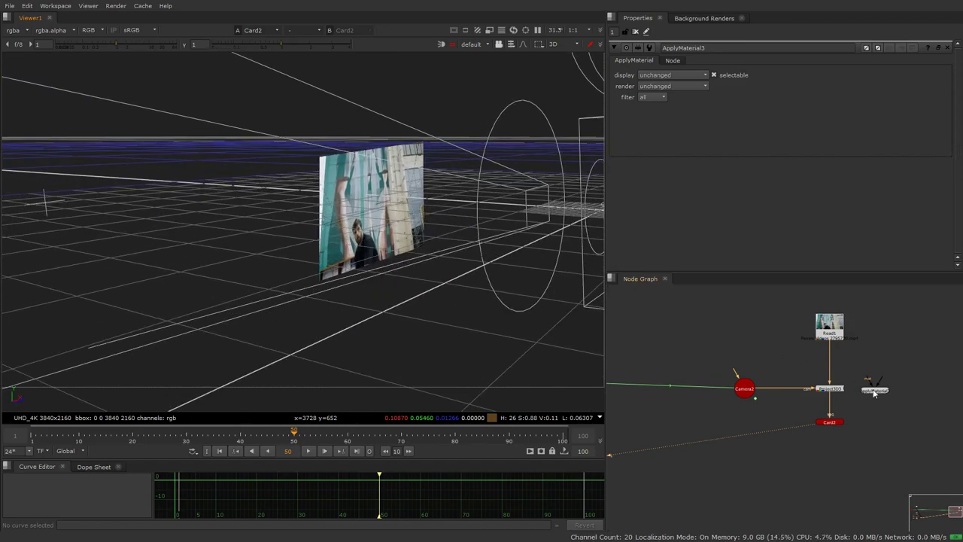
Replace Card2 under Project3D3 with the ApplyMaterial node, feeding it the projection as material and Card2 as geometry through a dot.
scroll(837, 407, "up", 3)
scroll(841, 399, "down", 2)
left_click_drag(844, 375, 829, 413)
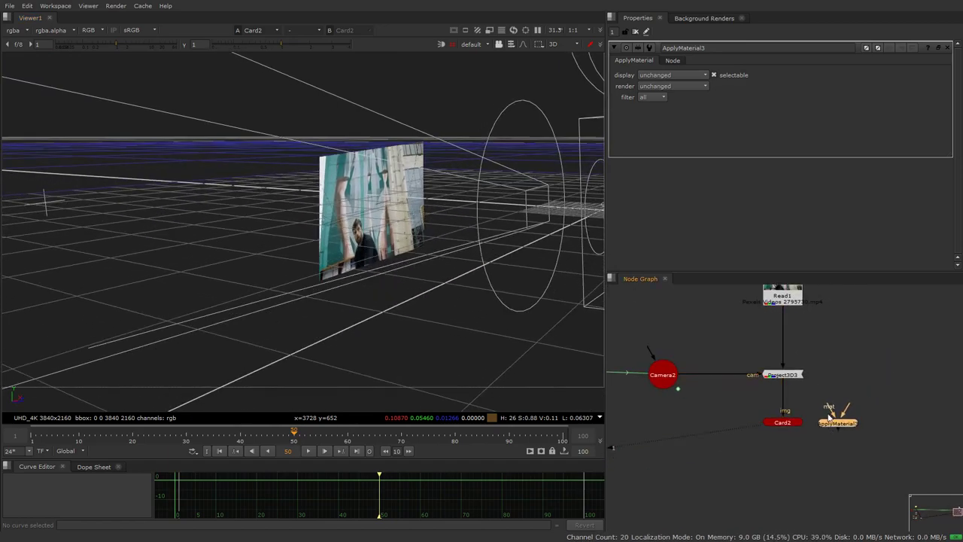
left_click_drag(780, 374, 895, 368)
left_click_drag(857, 423, 898, 424)
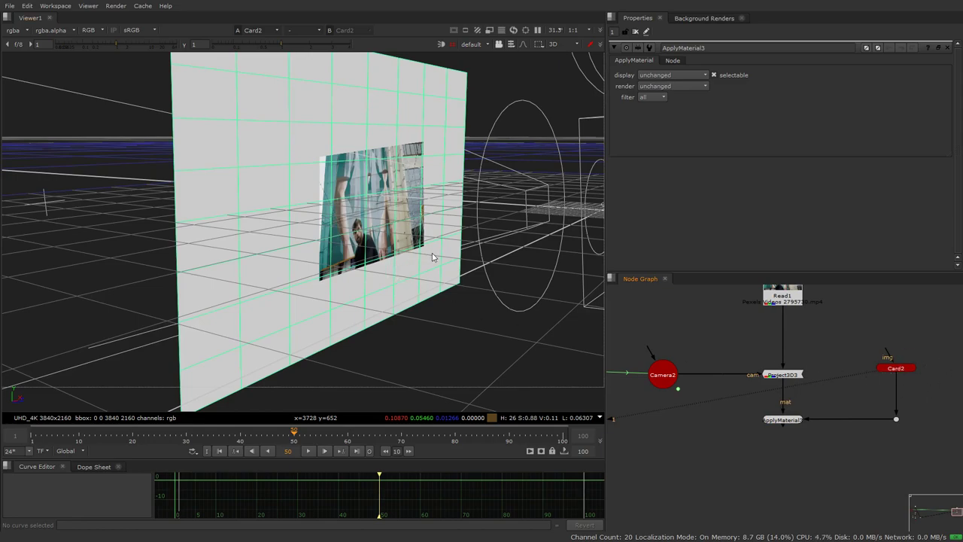
left_click_drag(435, 239, 425, 251, "ctrl")
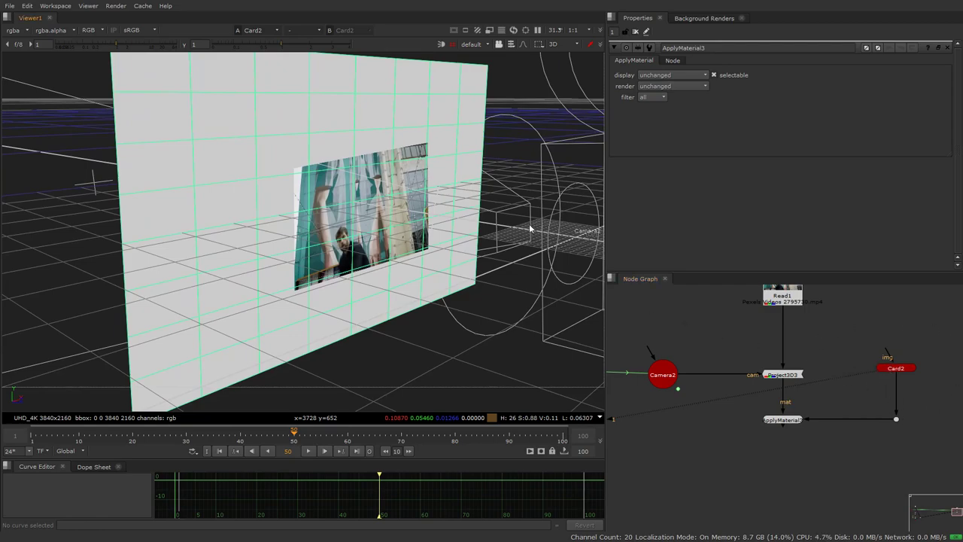
middle_click_drag(530, 228, 331, 232)
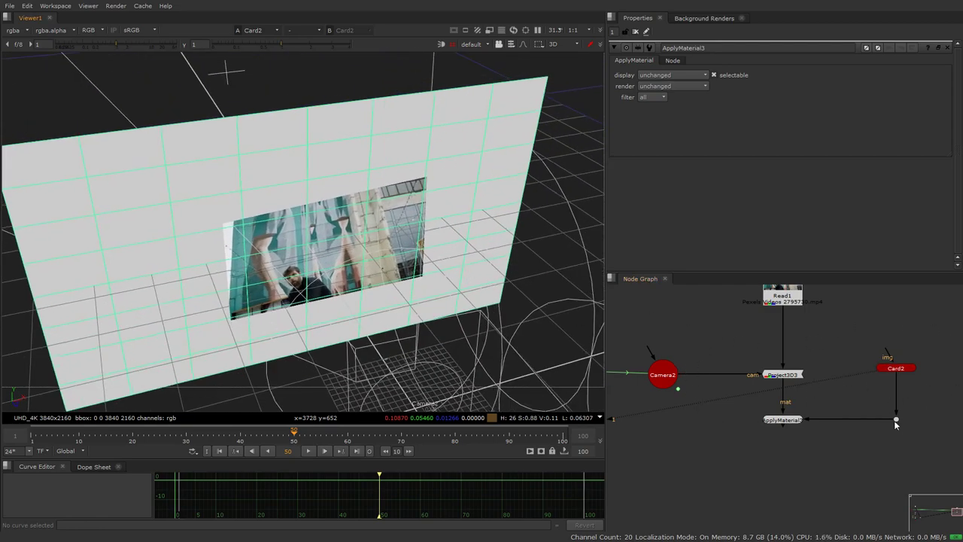
Set Card2's rows and columns to 1 and 1.
double_click(906, 368)
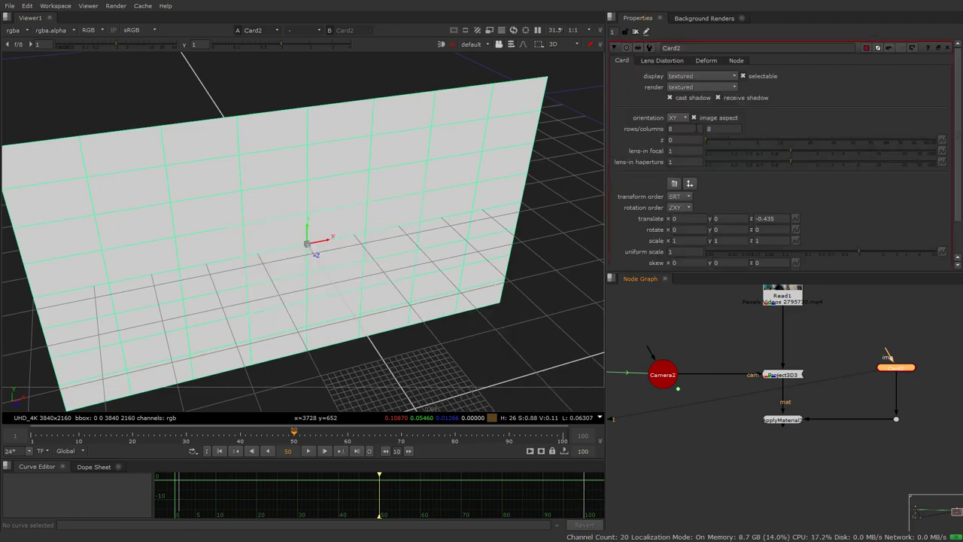
type("1")
key("Tab")
left_click(839, 331)
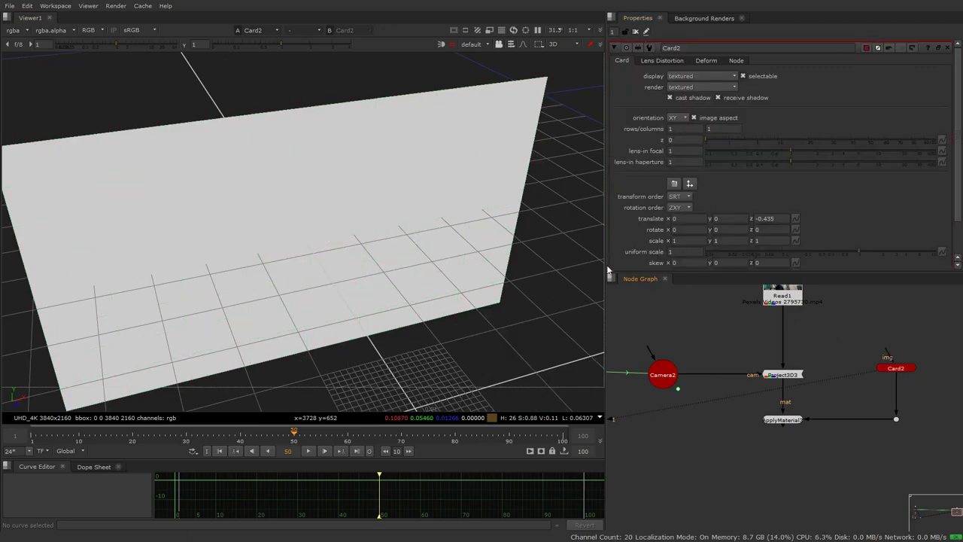
left_click_drag(421, 218, 414, 176, "ctrl")
left_click(418, 160)
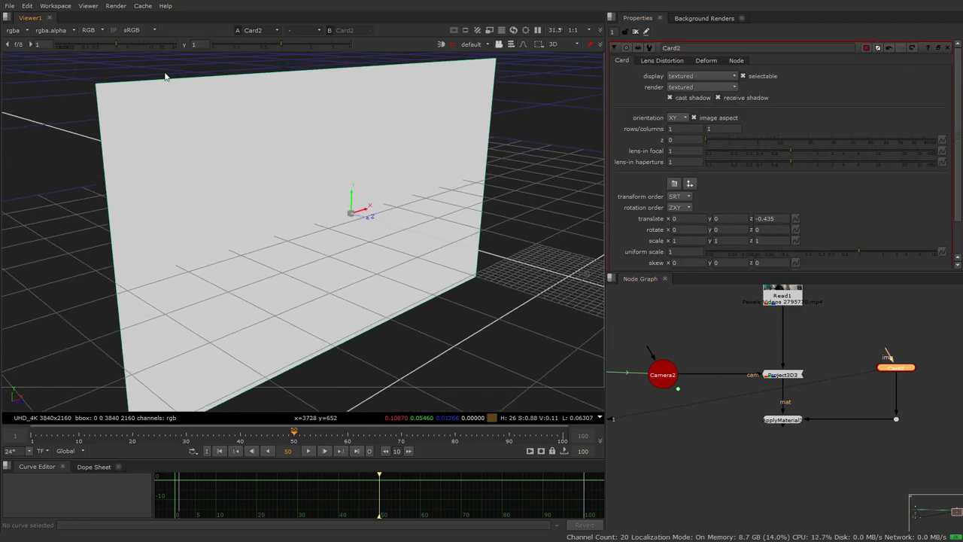
Insert a dot between Camera2 and Project3D3's camera input and place Camera2 directly above the dot.
right_click(848, 397)
left_click(862, 318)
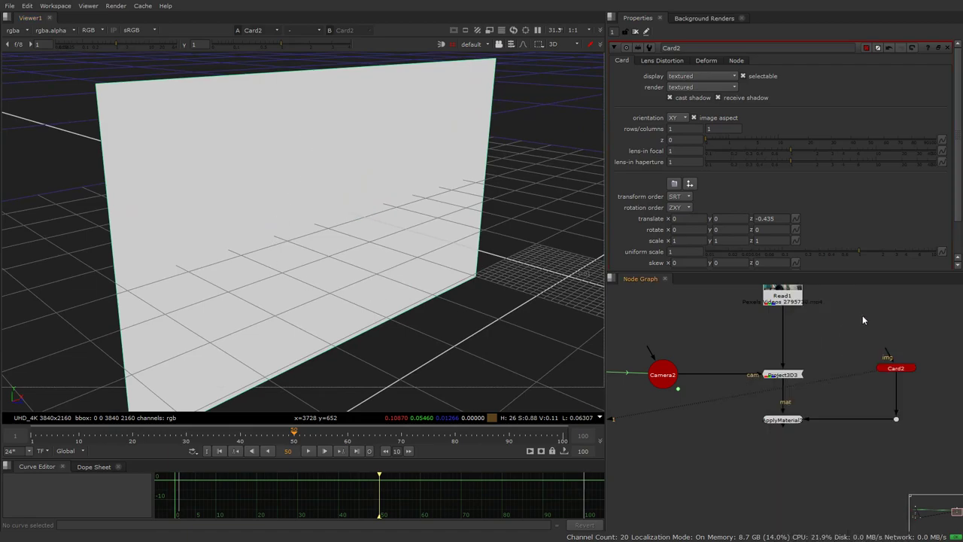
middle_click_drag(840, 374, 836, 369)
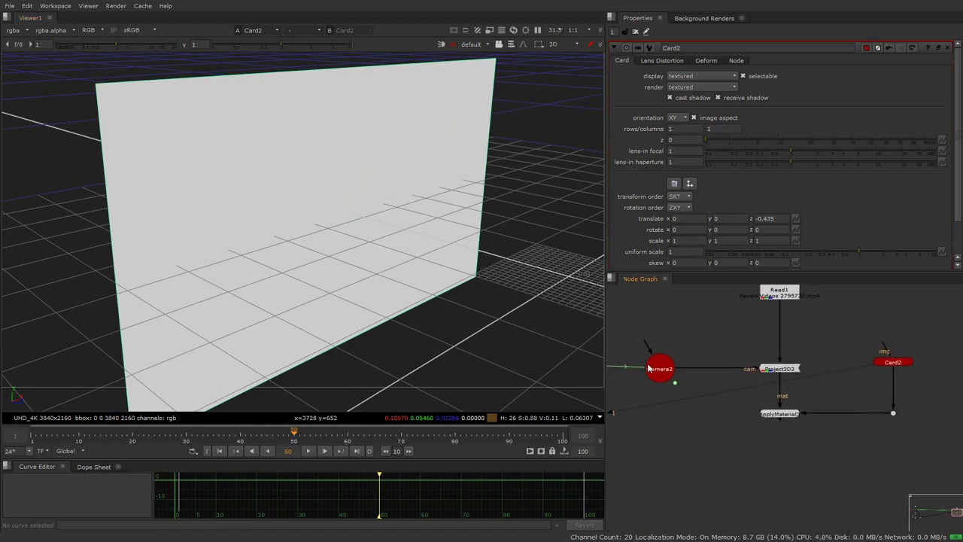
left_click_drag(649, 367, 657, 334)
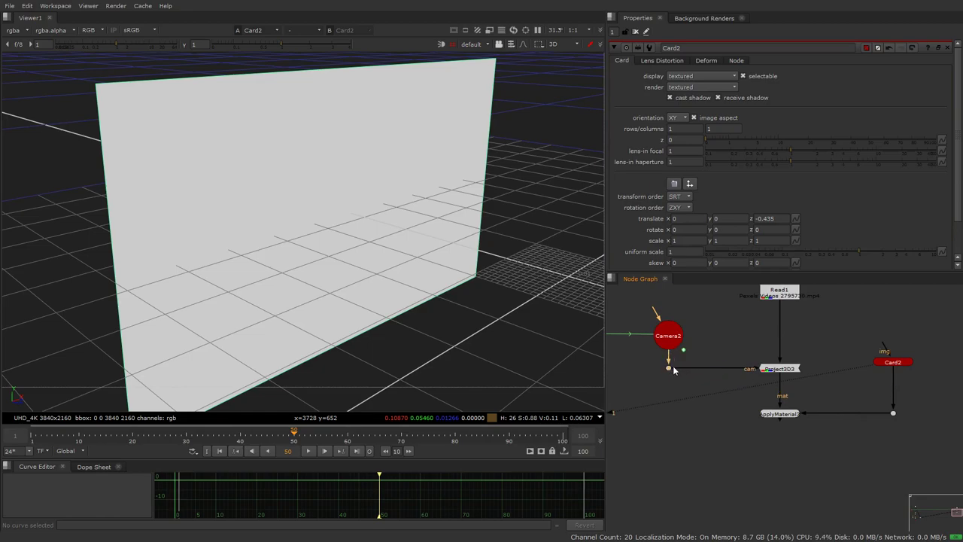
View the ApplyMaterial3 result and add a ScanlineRender node directly beneath it, fed by the material setup.
left_click(779, 412)
key("1")
left_click(820, 399)
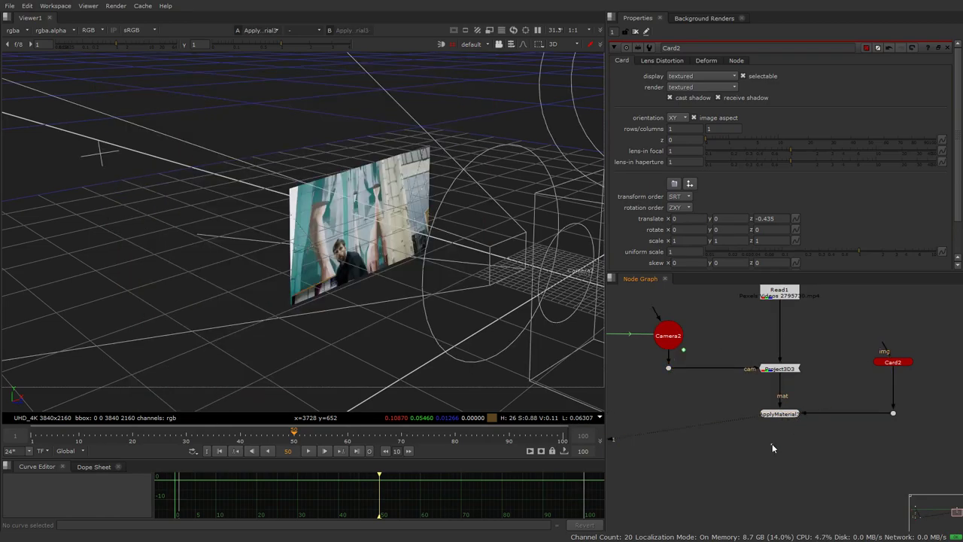
key("Tab")
type("scan")
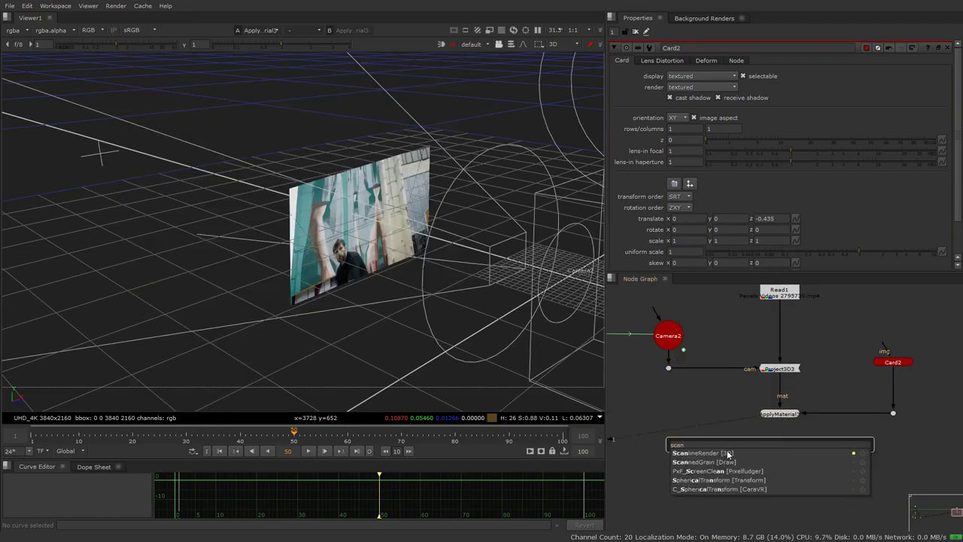
key("Return")
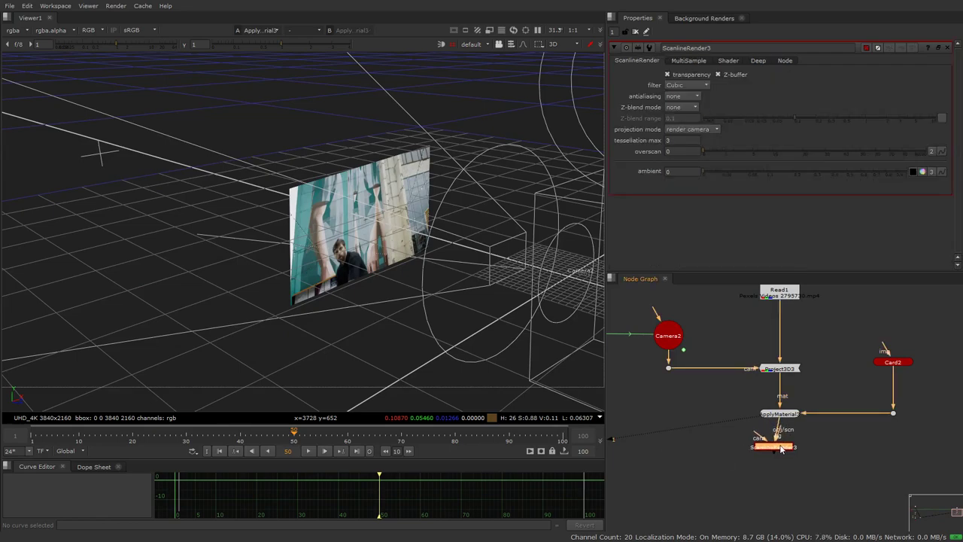
left_click_drag(781, 449, 782, 455)
left_click(802, 427)
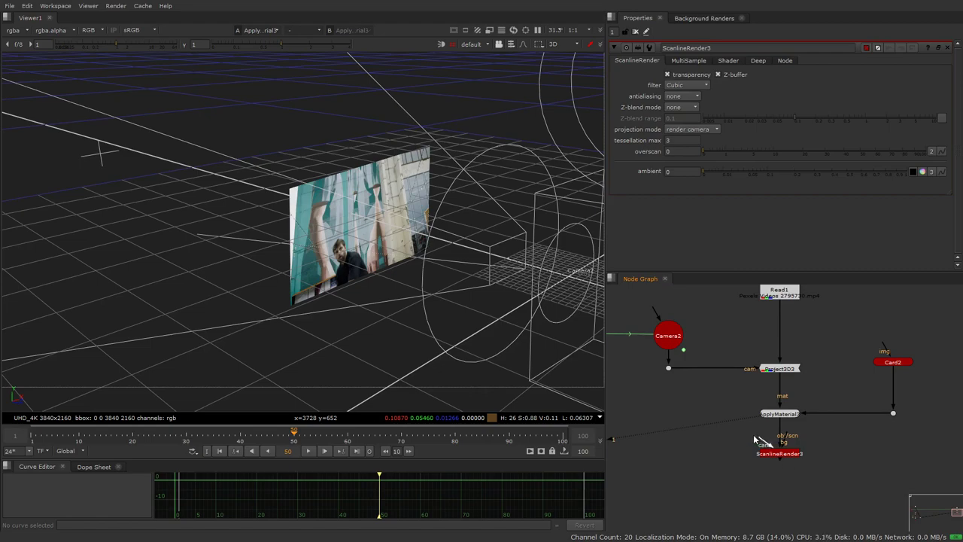
Connect the ScanlineRender node's camera input to Camera2's dot through a corner dot and view the render.
left_click_drag(754, 440, 668, 368)
left_click_drag(724, 411, 669, 454, "ctrl")
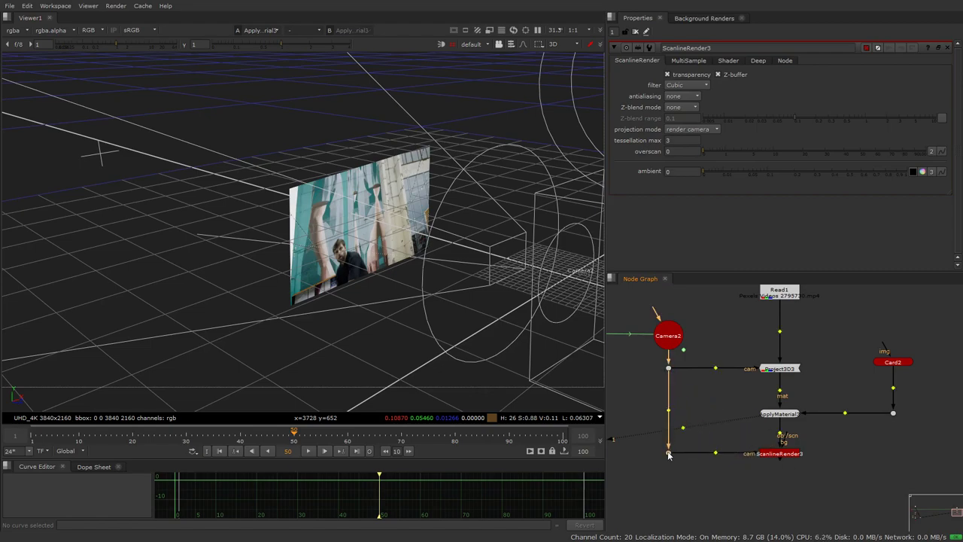
left_click(779, 453)
key("1")
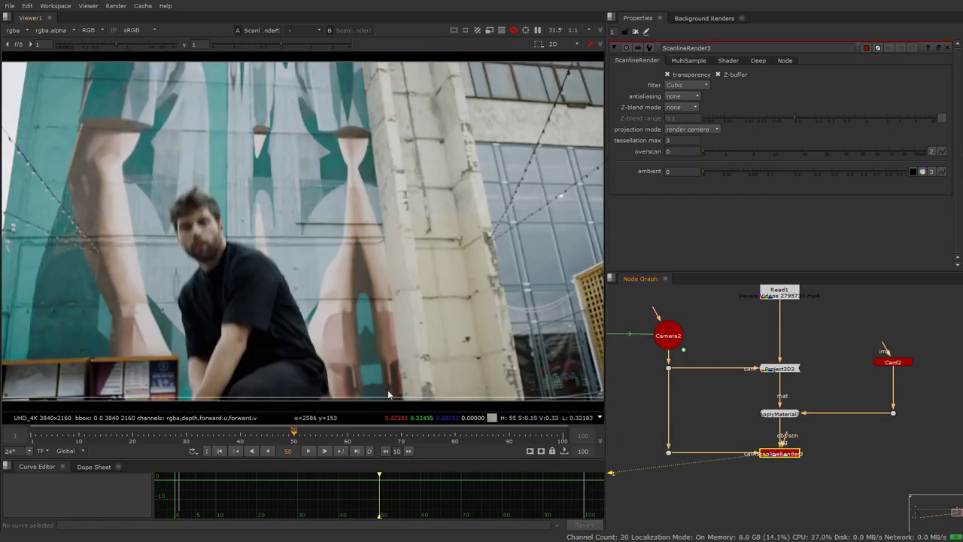
Play the scanline render from frame 50 and compare it with the Project3D3 projection on the card in 3D.
left_click(309, 450)
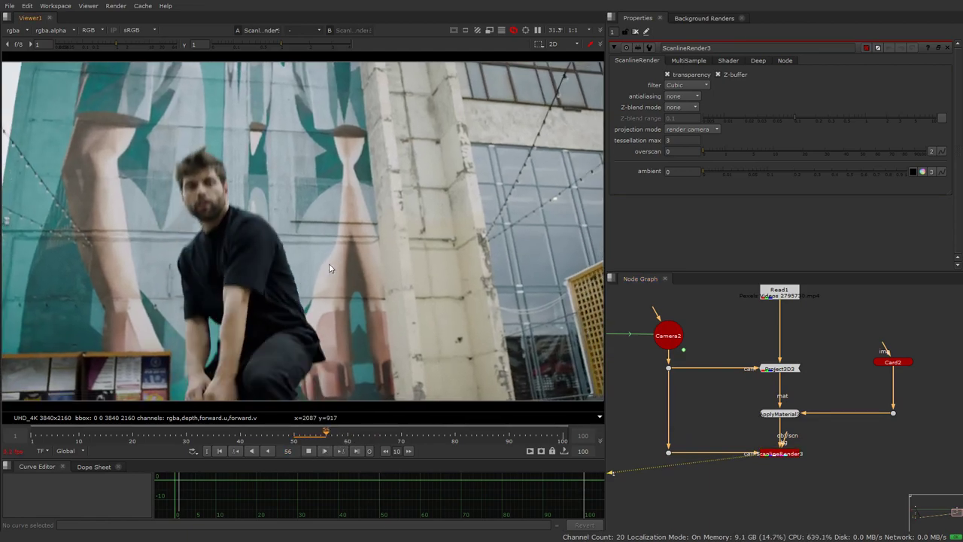
left_click(306, 451)
left_click(782, 291)
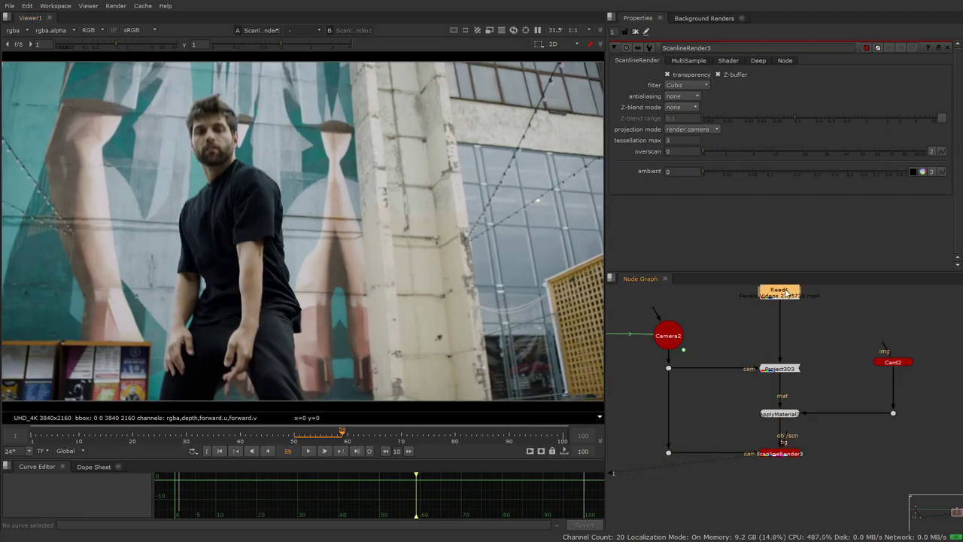
left_click_drag(820, 351, 754, 385)
key("1")
key("Tab")
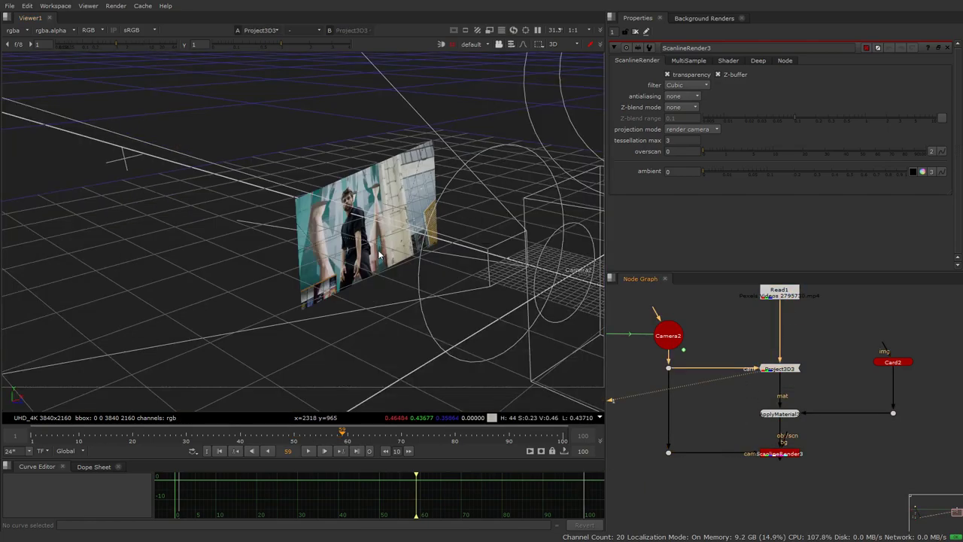
left_click_drag(401, 204, 395, 178, "ctrl")
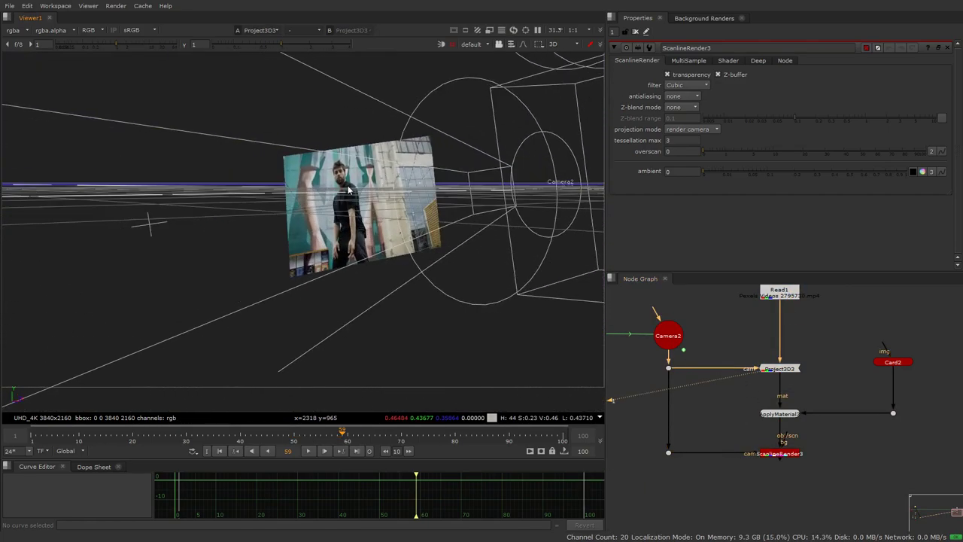
left_click_drag(837, 416, 732, 469)
key("1")
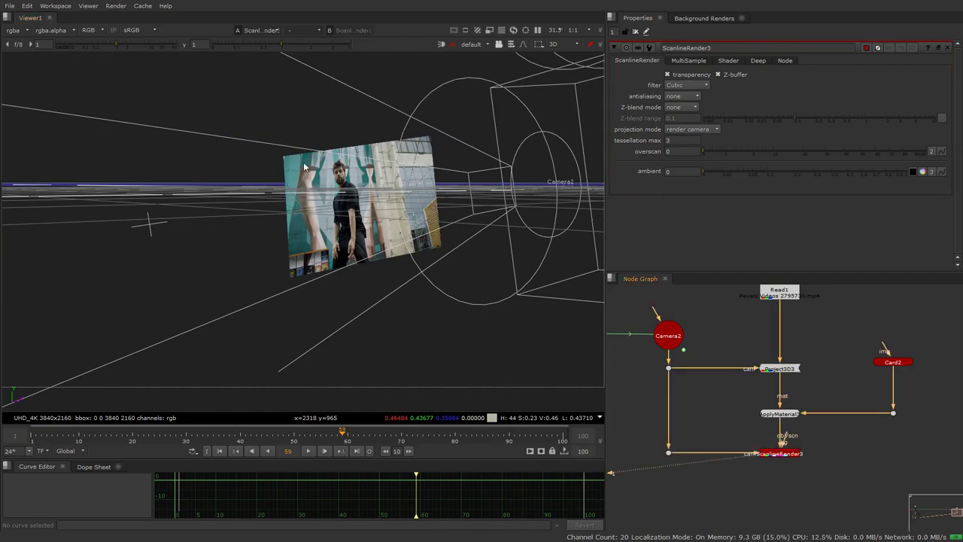
key("Tab")
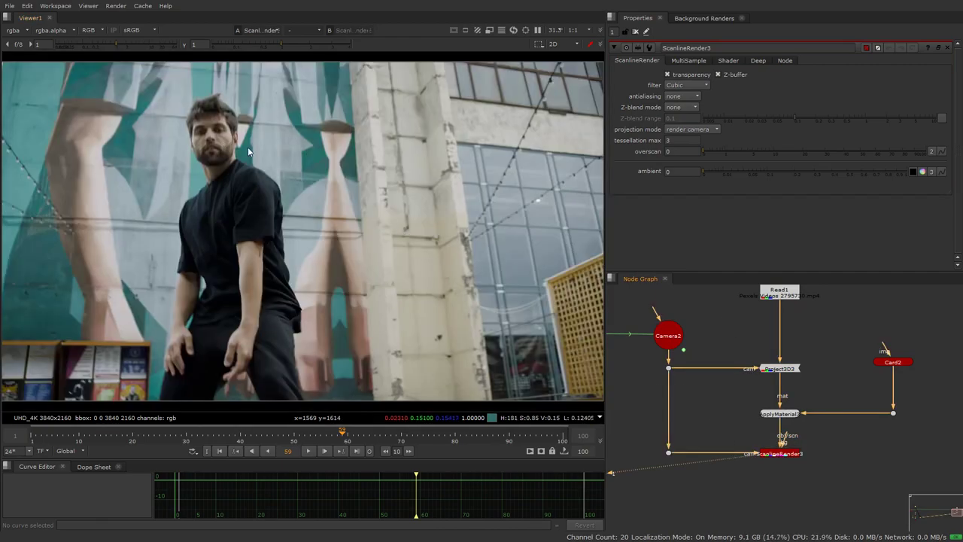
Go to frame 50 and add an unconnected FrameHold node beside ApplyMaterial3.
left_click(294, 434)
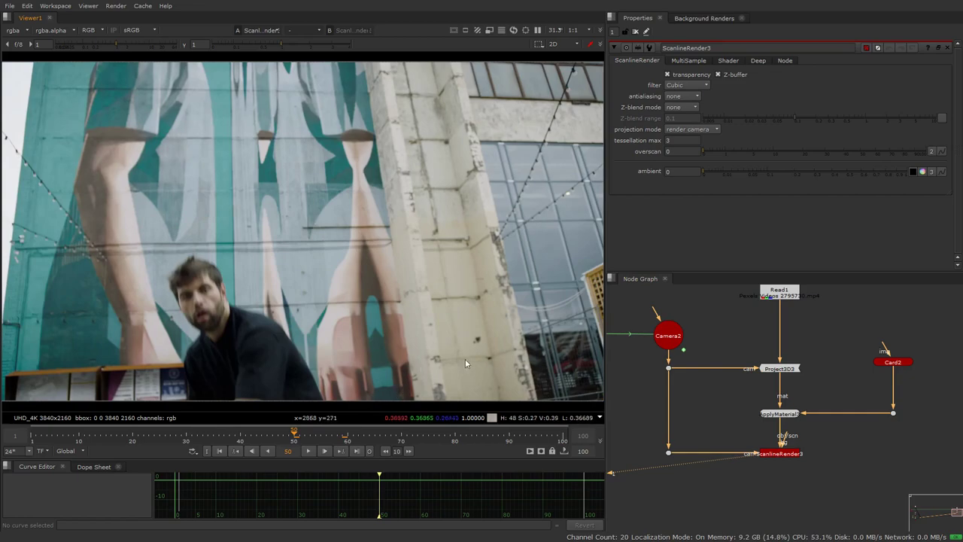
left_click(739, 399)
key("Tab")
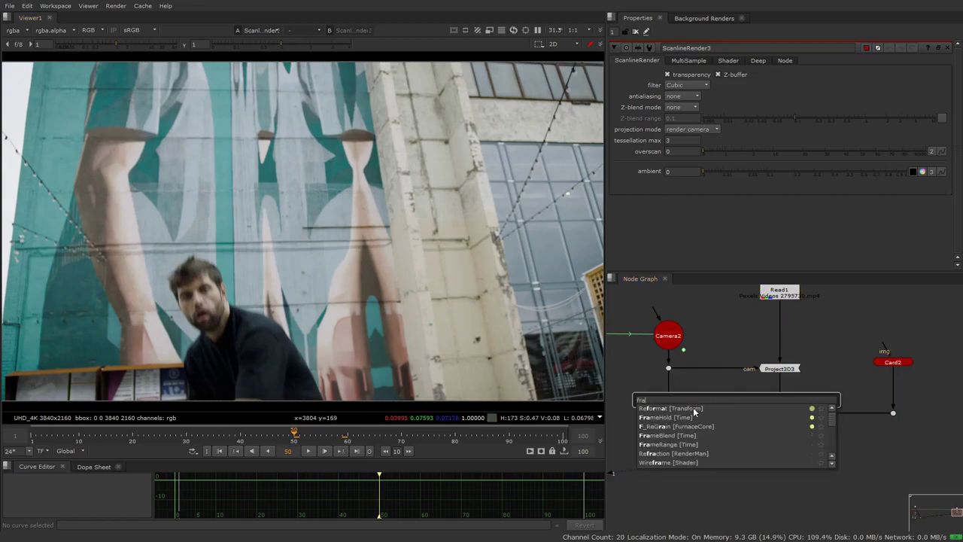
left_click(677, 418)
left_click_drag(738, 399, 713, 406)
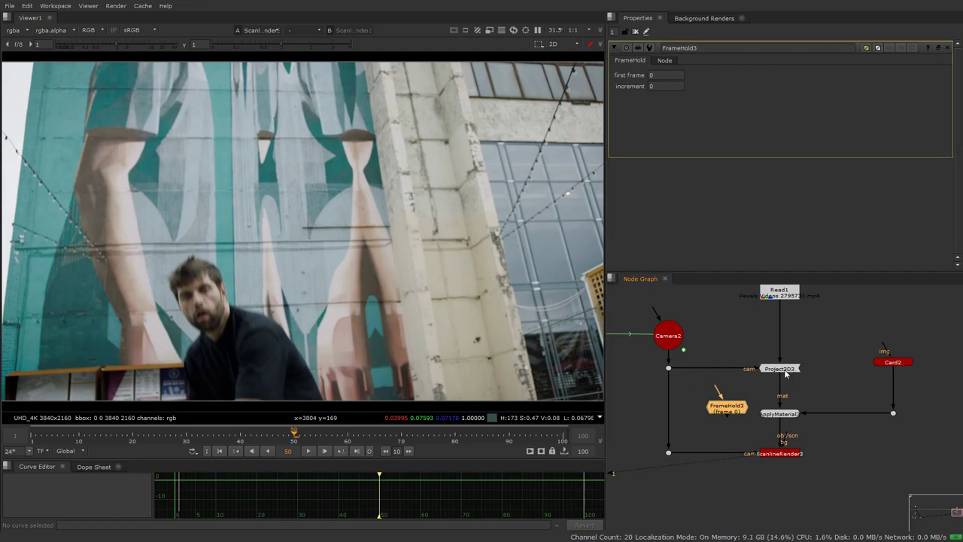
left_click(746, 386)
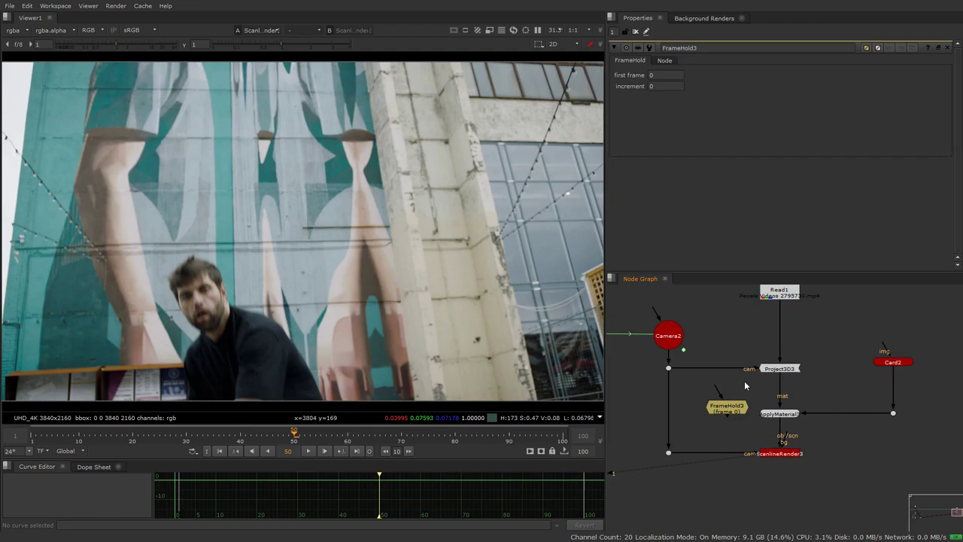
Set the FrameHold node's first frame to 50.
left_click(659, 74)
type("50")
key("Return")
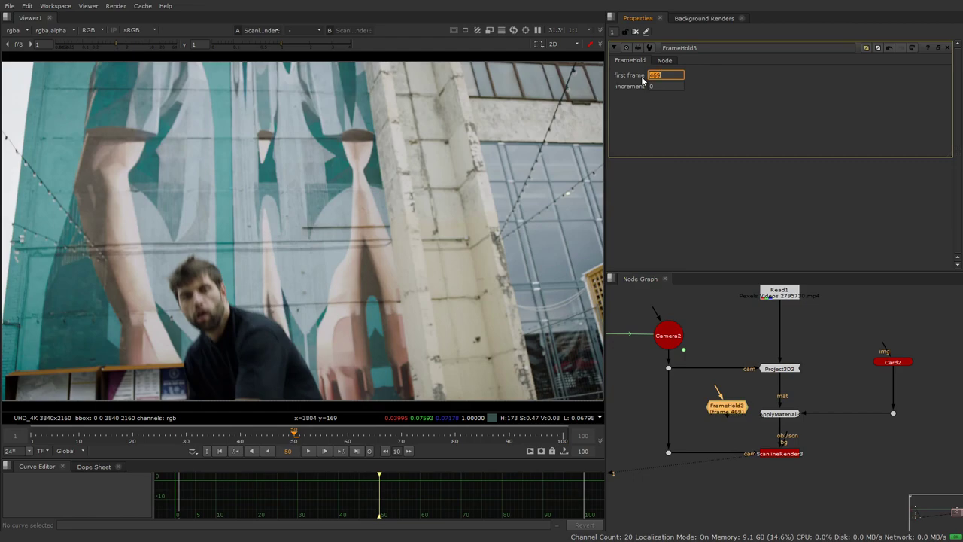
type("50")
key("Return")
Insert the FrameHold between Camera2's dot and Project3D3's camera input, and play the render from frame 50.
left_click_drag(724, 408, 718, 368)
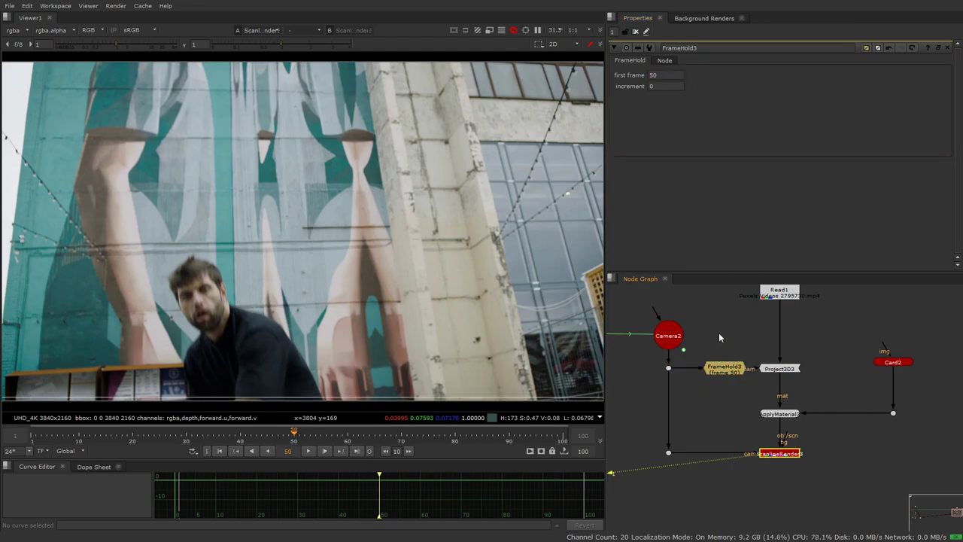
left_click(725, 370)
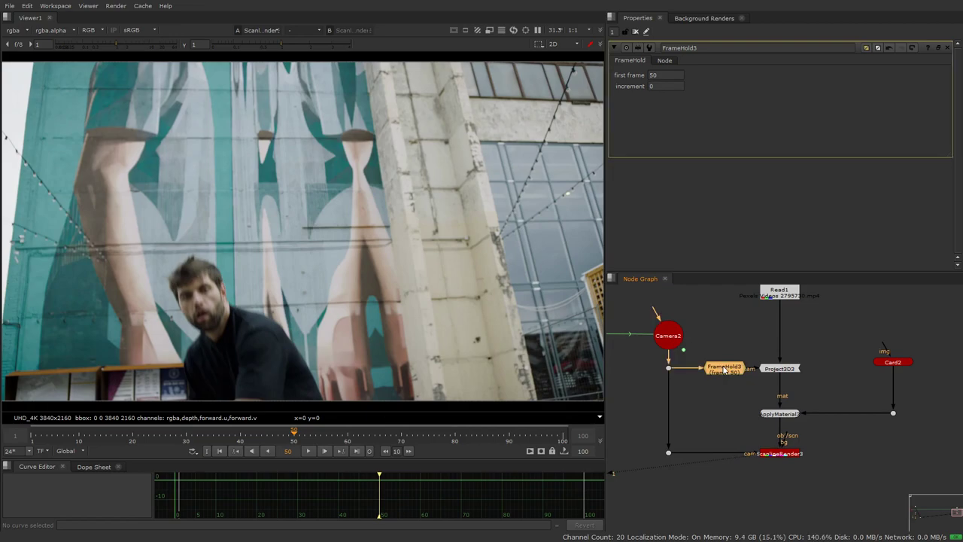
left_click(818, 457)
left_click(784, 369)
left_click(786, 449)
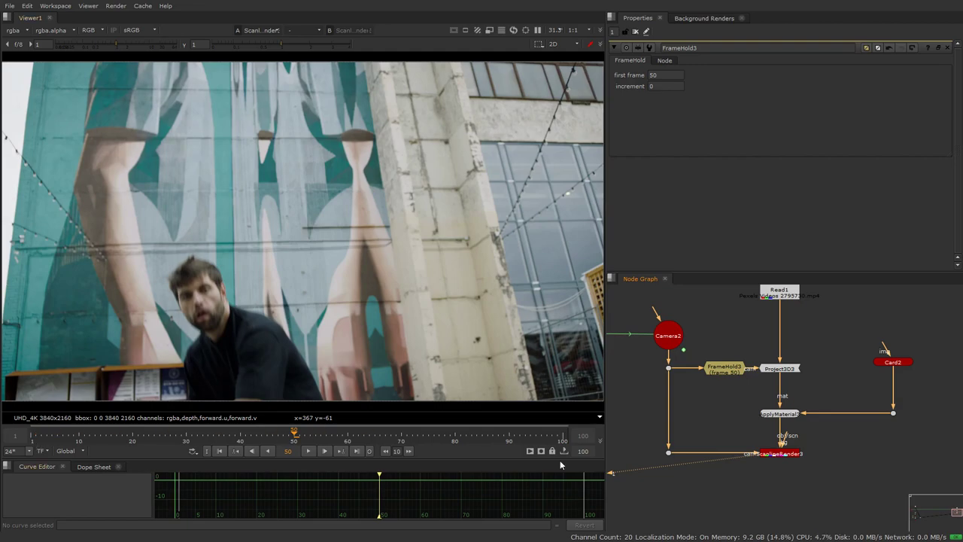
left_click(312, 449)
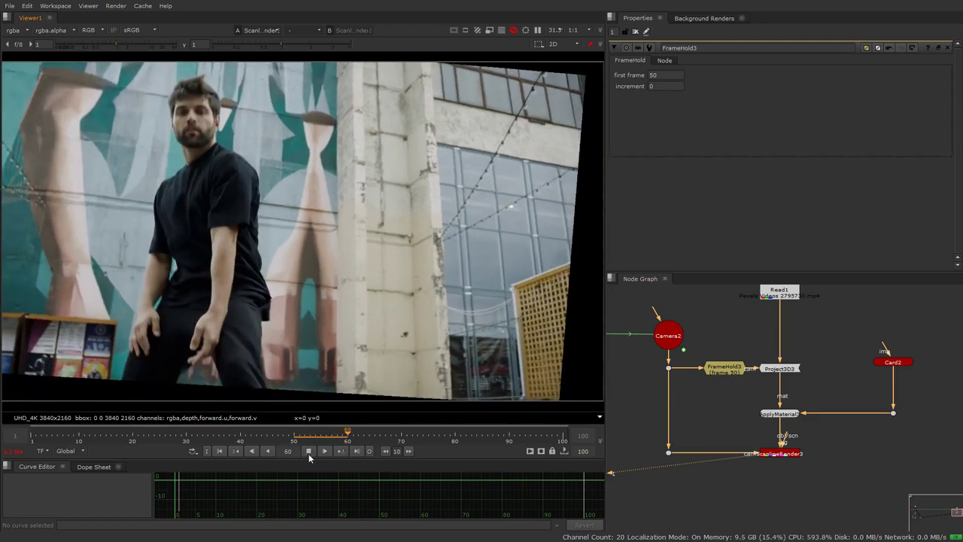
left_click(308, 451)
Move the FrameHold onto the camera connection feeding ScanlineRender3 and play the stabilized render.
left_click(718, 373)
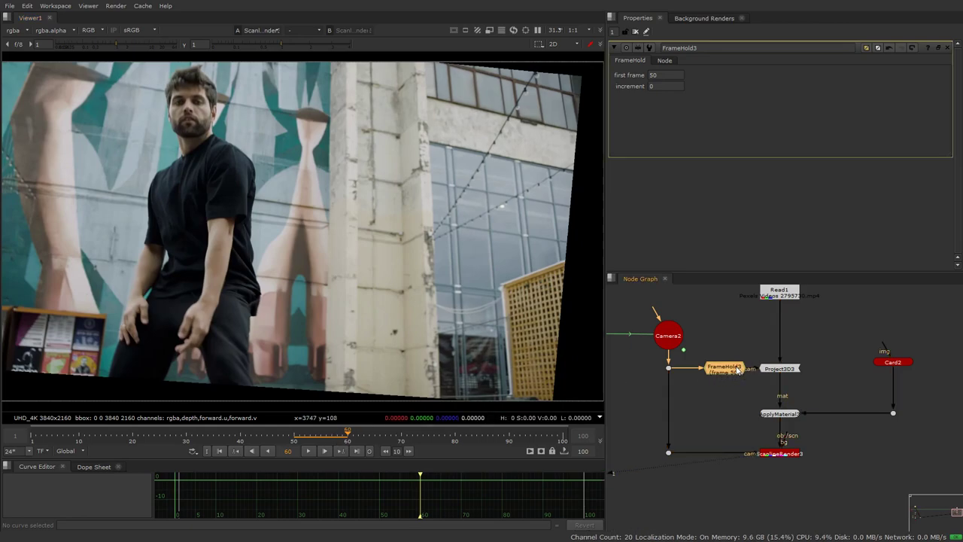
left_click_drag(736, 367, 707, 450)
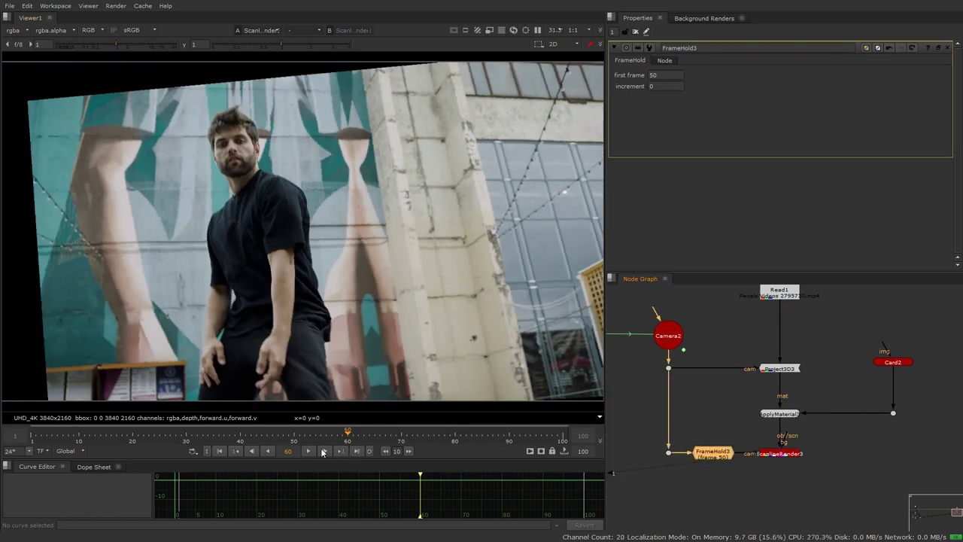
left_click(308, 451)
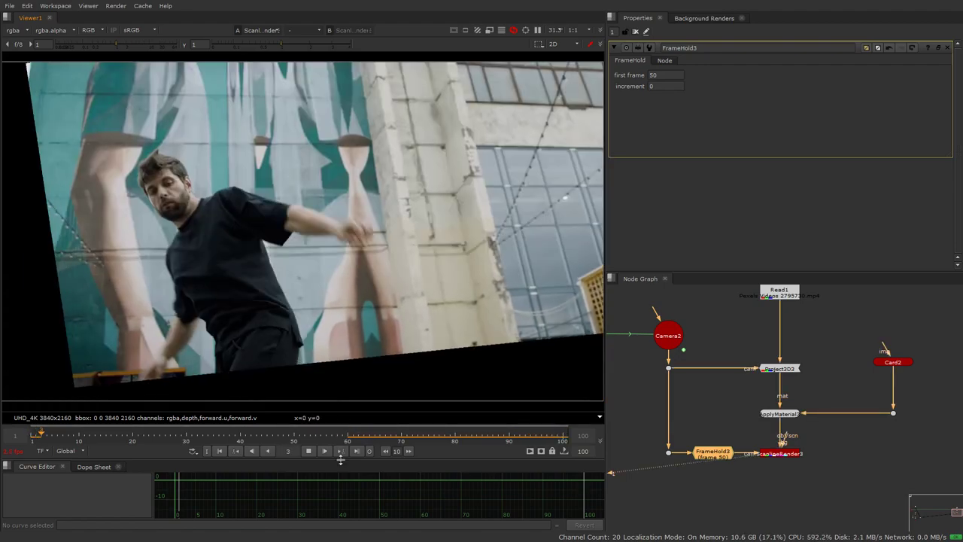
left_click(309, 451)
Add a Roto node beneath ScanlineRender3 and display it in the viewer.
middle_click_drag(783, 482, 781, 433)
scroll(781, 432, "up", 2)
left_click(786, 422)
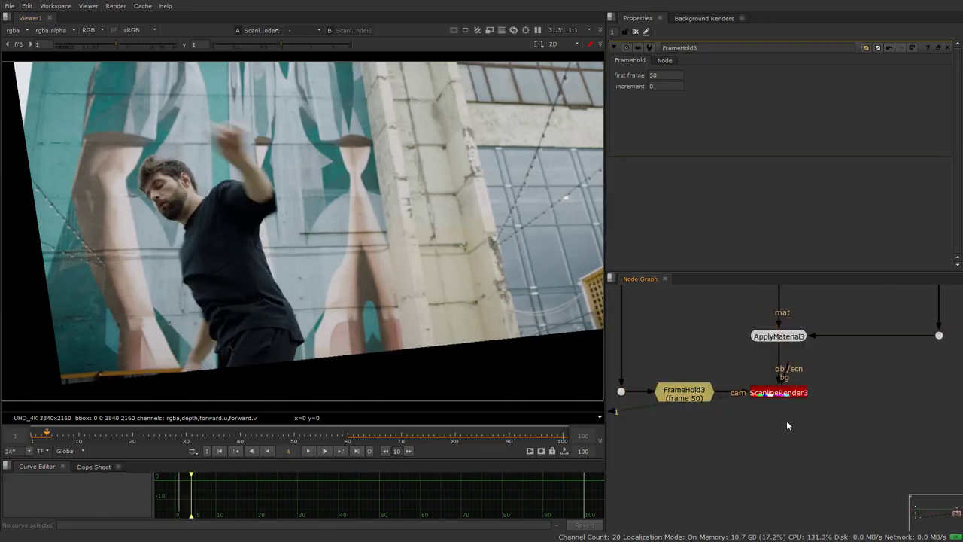
key("o")
left_click_drag(781, 403, 774, 393)
key("1")
left_click_drag(783, 425, 780, 438)
left_click(715, 422)
scroll(279, 200, "up", 5)
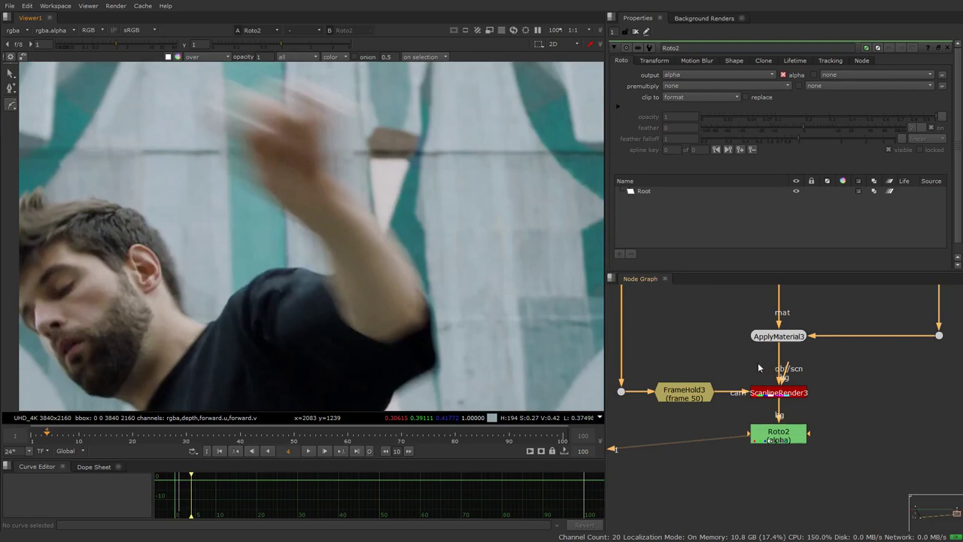
scroll(779, 388, "down", 3)
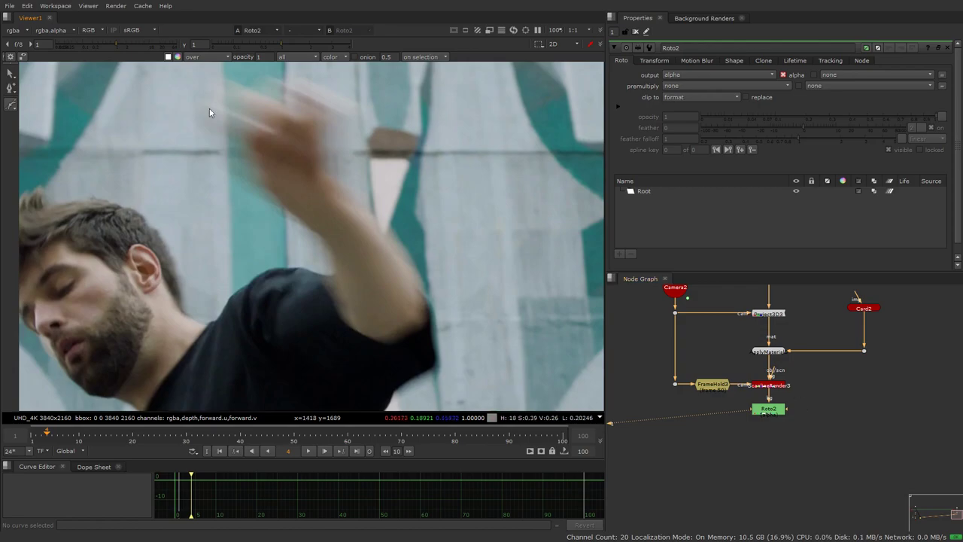
Choose the B-Spline drawing tool for the Roto node and inspect the stabilized render at frames 50 and 80.
left_click(11, 105)
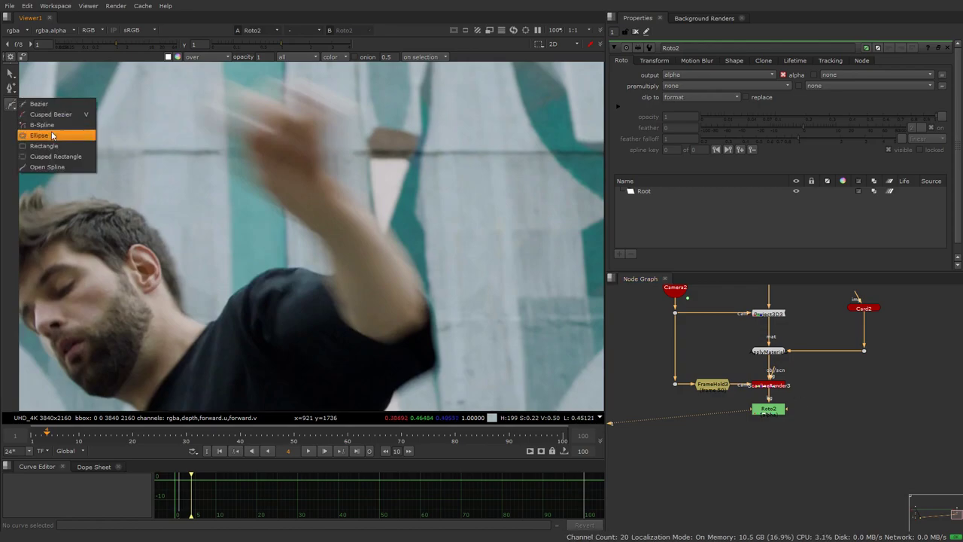
left_click(41, 124)
left_click(294, 435)
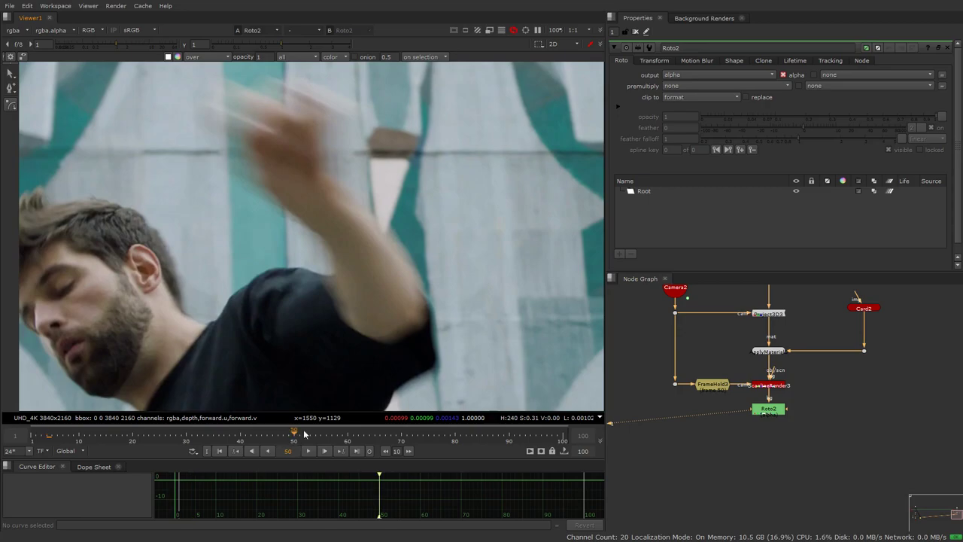
scroll(470, 297, "down", 3)
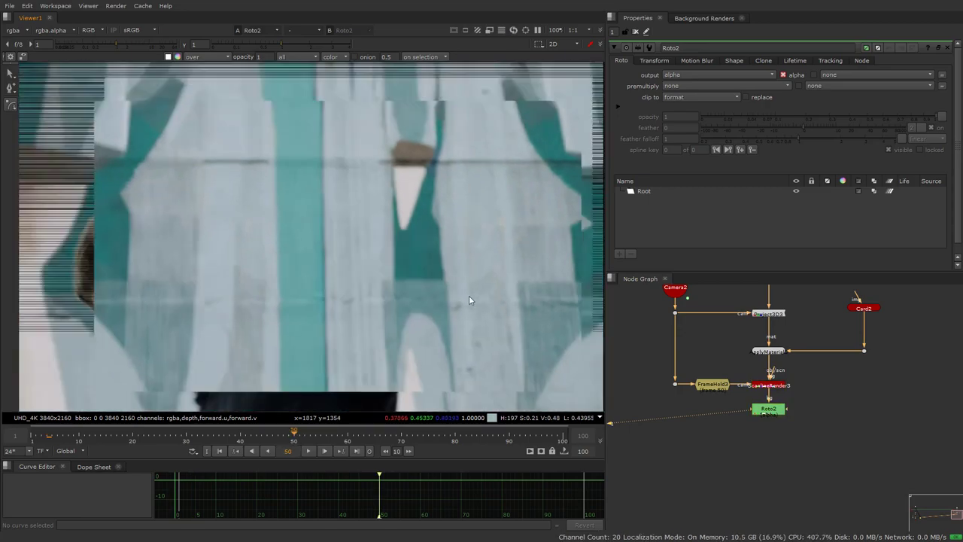
middle_click_drag(470, 297, 297, 113)
scroll(369, 230, "down", 2)
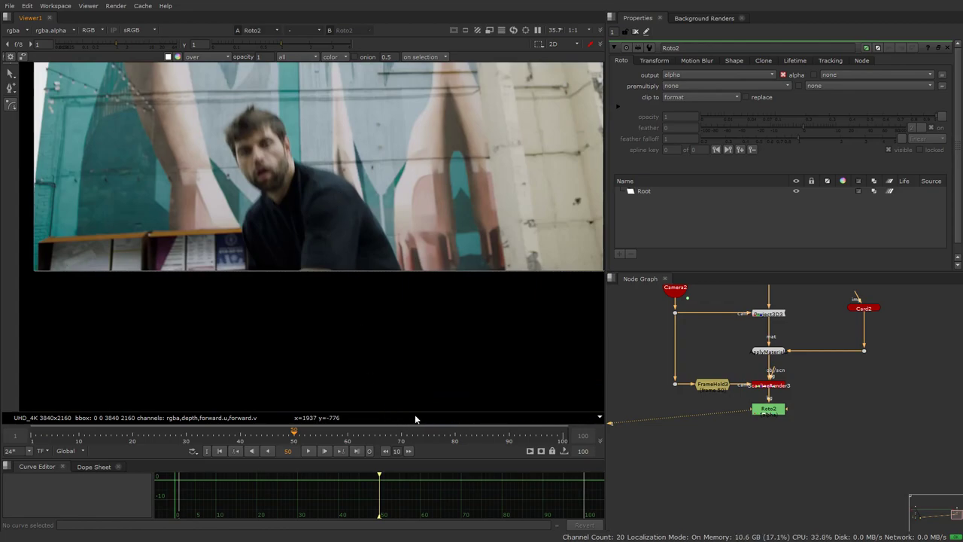
left_click(460, 437)
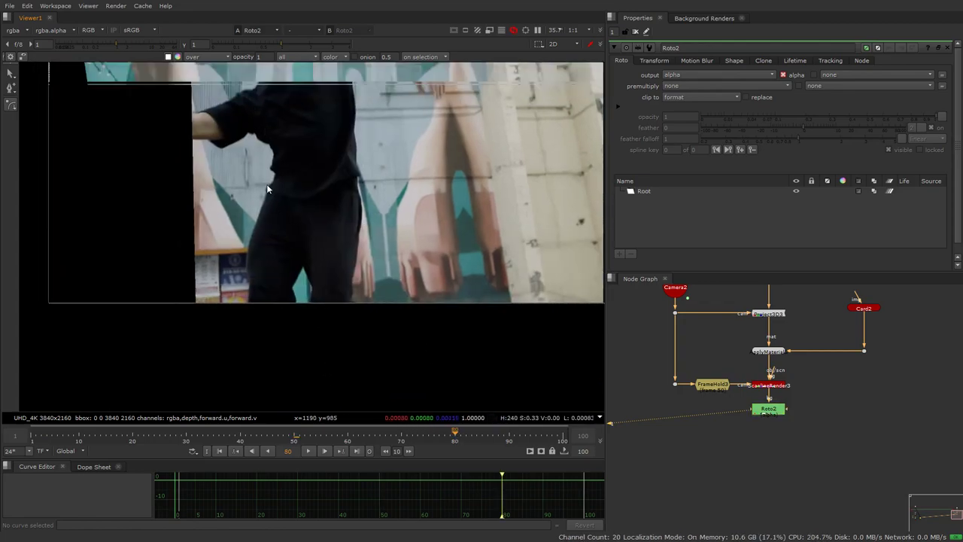
scroll(357, 166, "up", 8)
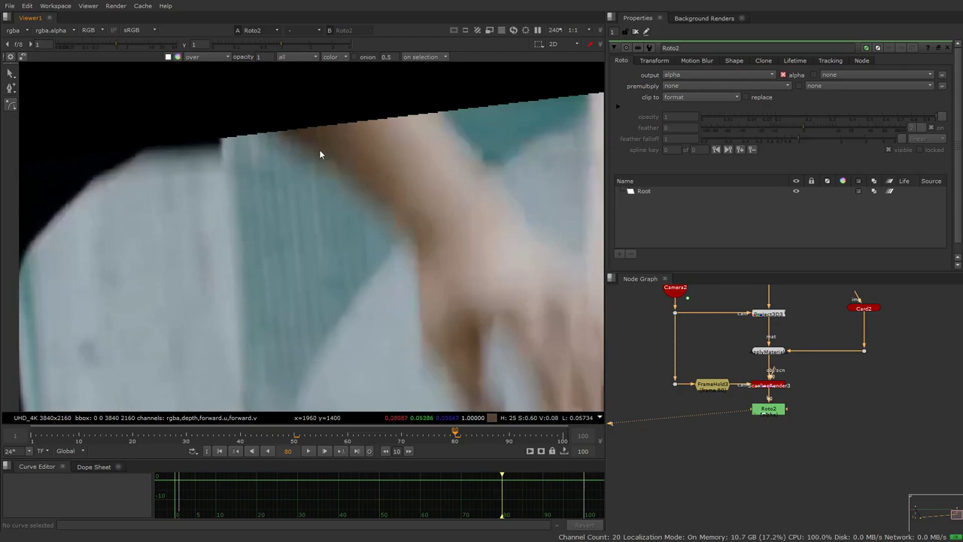
Open the Project3D3 node's properties and toggle its crop option off and back on.
double_click(769, 385)
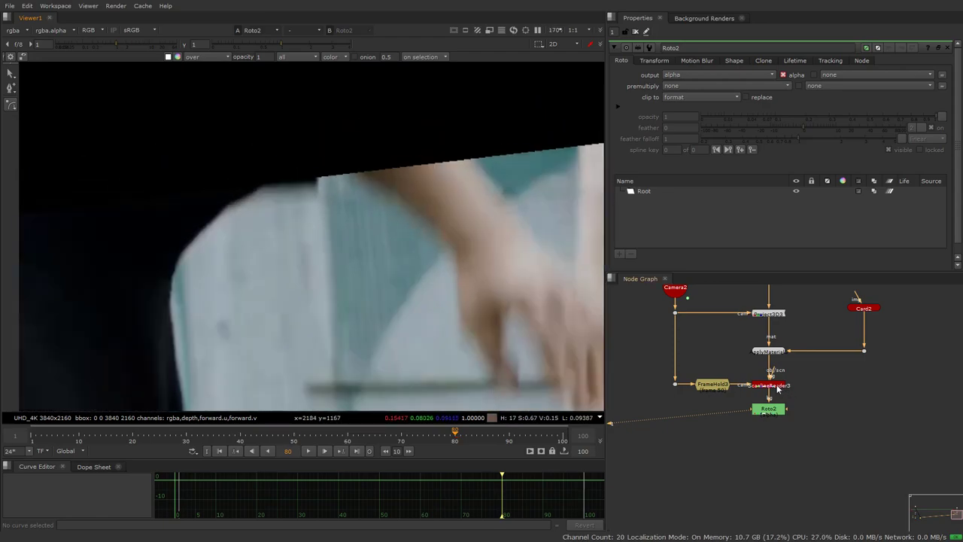
double_click(780, 314)
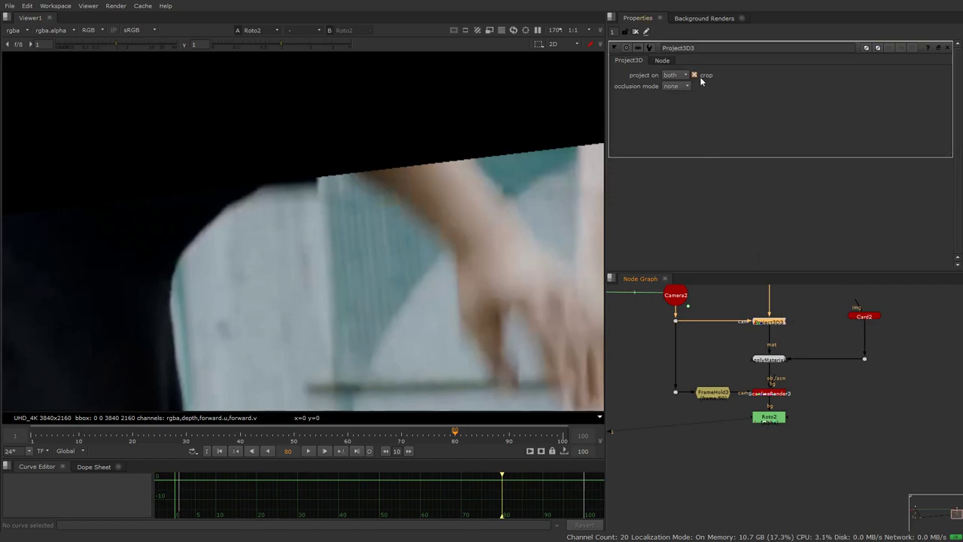
left_click(699, 77)
scroll(451, 152, "down", 3)
left_click(701, 74)
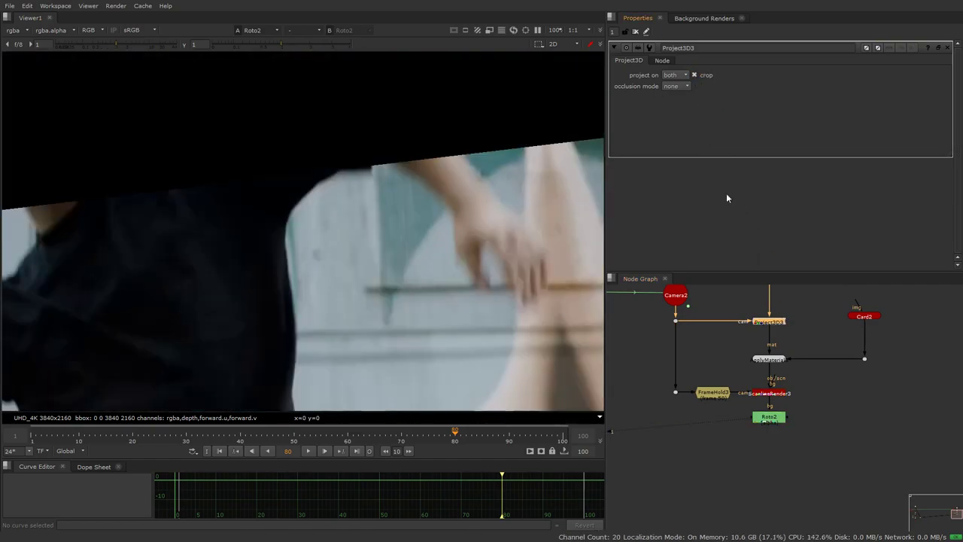
Inspect the projected card in the 3D view and return to the 2D view.
key("Tab")
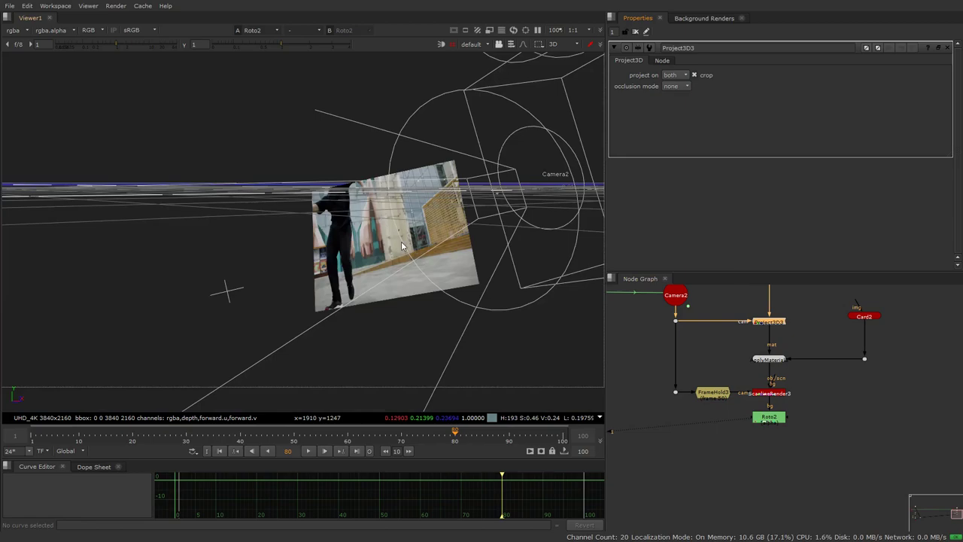
left_click_drag(416, 229, 403, 239, "ctrl")
key("Tab")
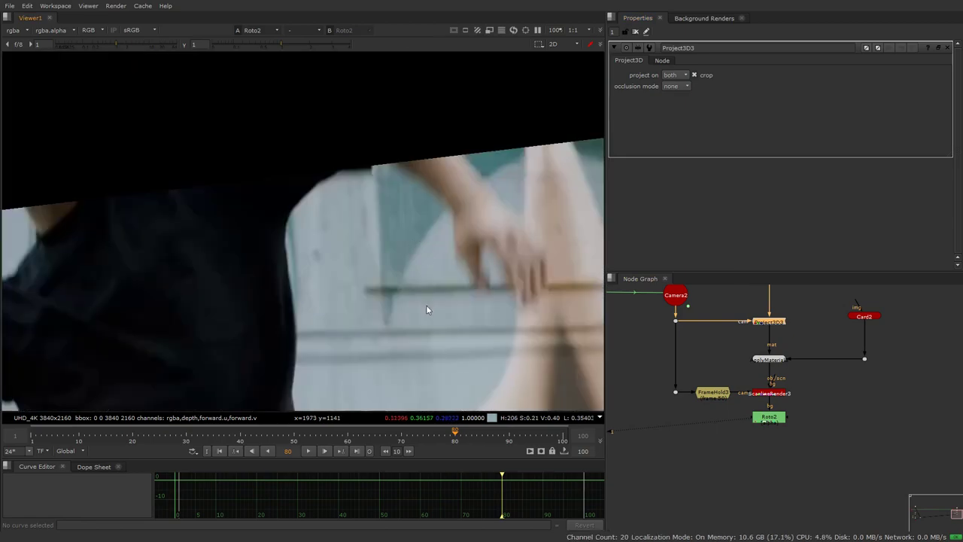
Go to frame 100 via frame 90, frame the man's forearm, and reopen the Roto2 node's properties.
scroll(426, 305, "down", 3)
left_click(509, 436)
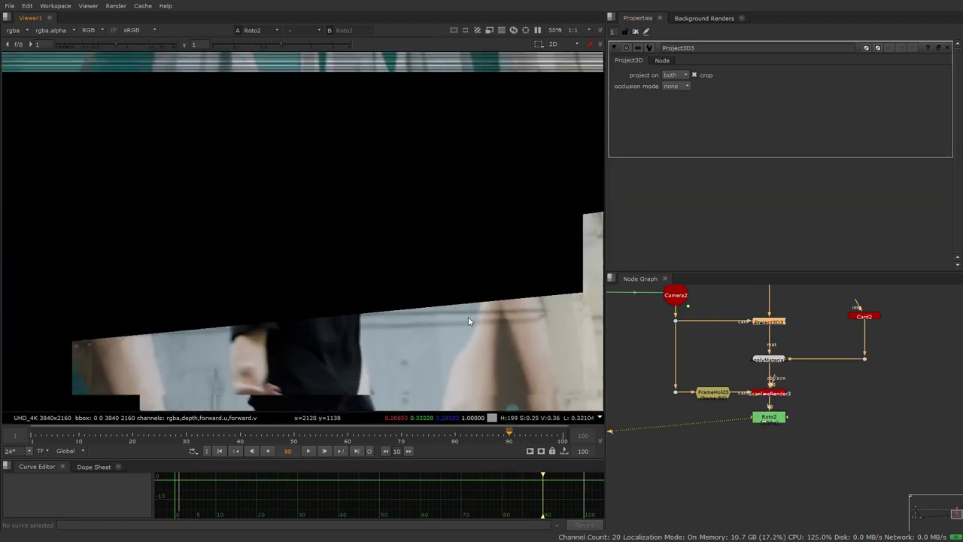
left_click(562, 436)
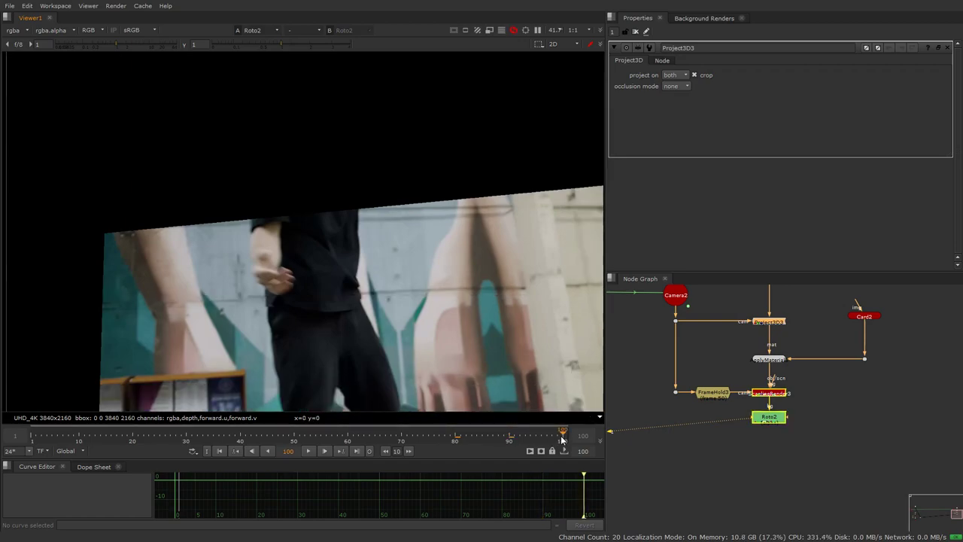
scroll(452, 333, "up", 2)
scroll(338, 258, "up", 3)
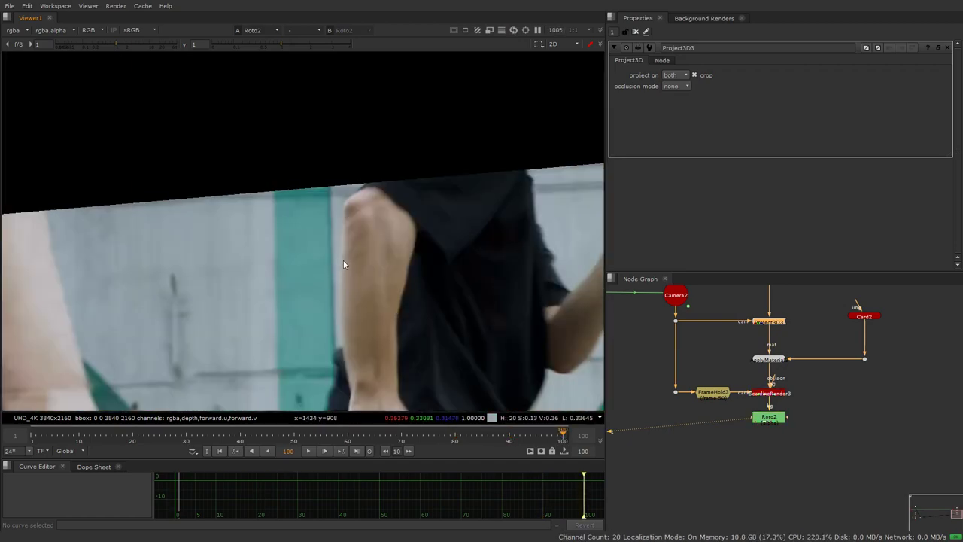
scroll(352, 209, "up", 2)
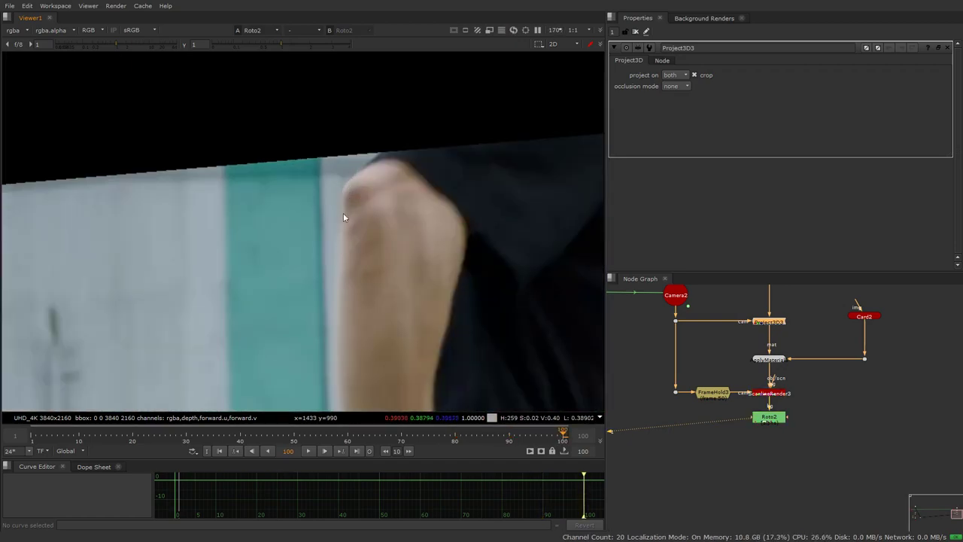
double_click(769, 417)
scroll(331, 128, "up", 1)
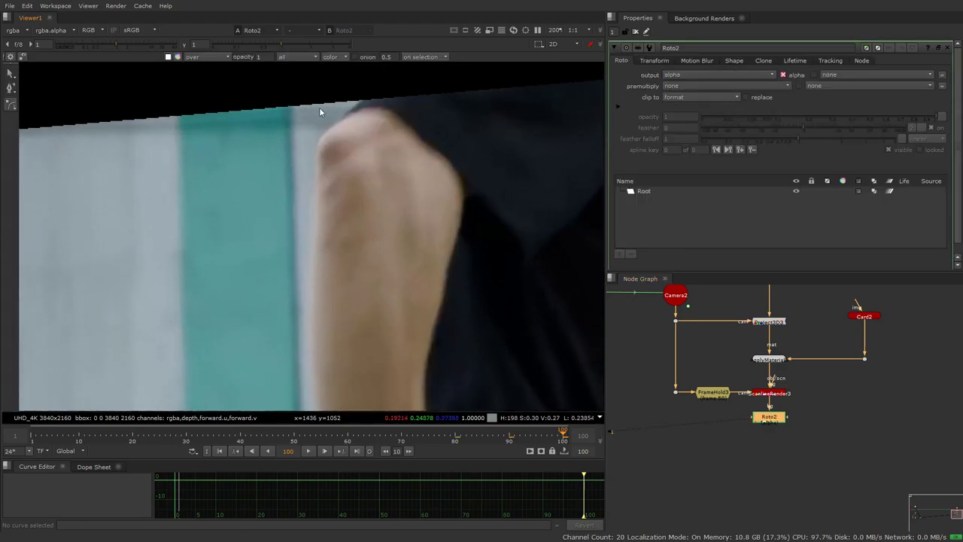
Draw a closed B-spline at frame 100 along the forearm's outer edge, across the wrist, and back up to the elbow.
left_click(319, 136)
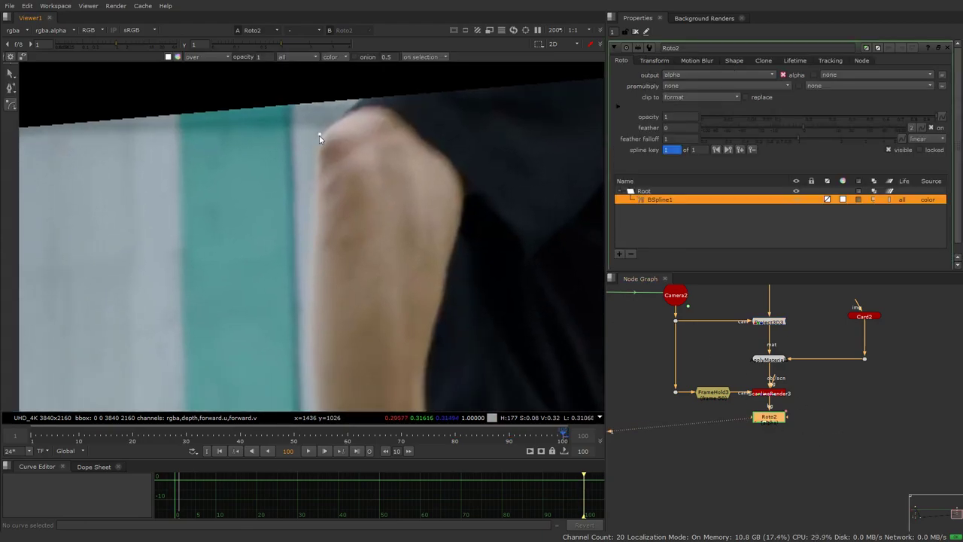
left_click(314, 263)
scroll(325, 359, "down", 1)
middle_click_drag(324, 359, 336, 205)
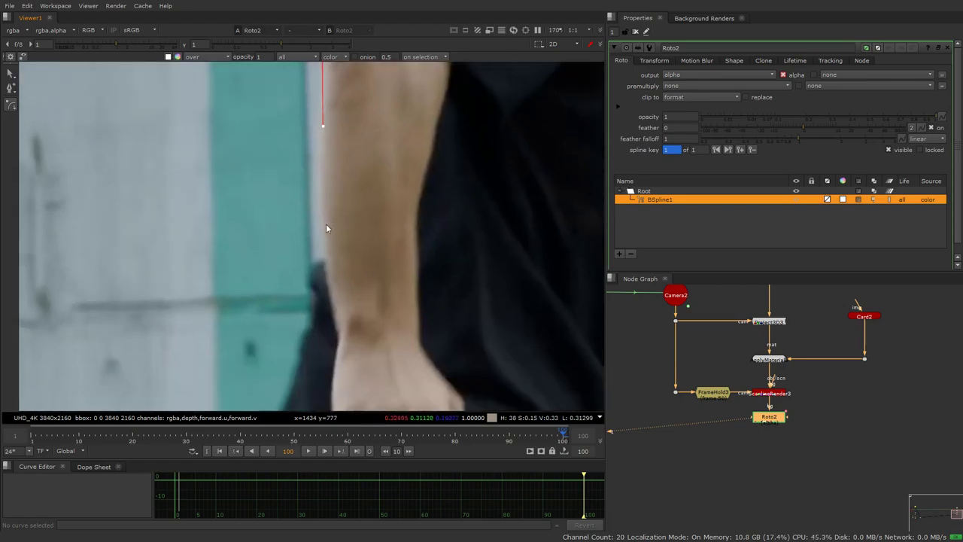
left_click(326, 224)
left_click(333, 312)
left_click(338, 345)
left_click(340, 351)
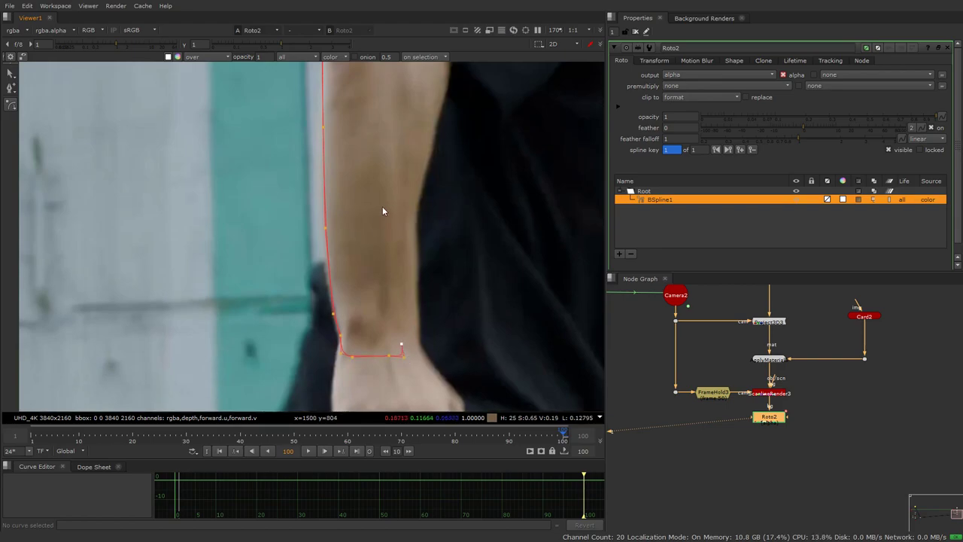
middle_click_drag(394, 164, 398, 235)
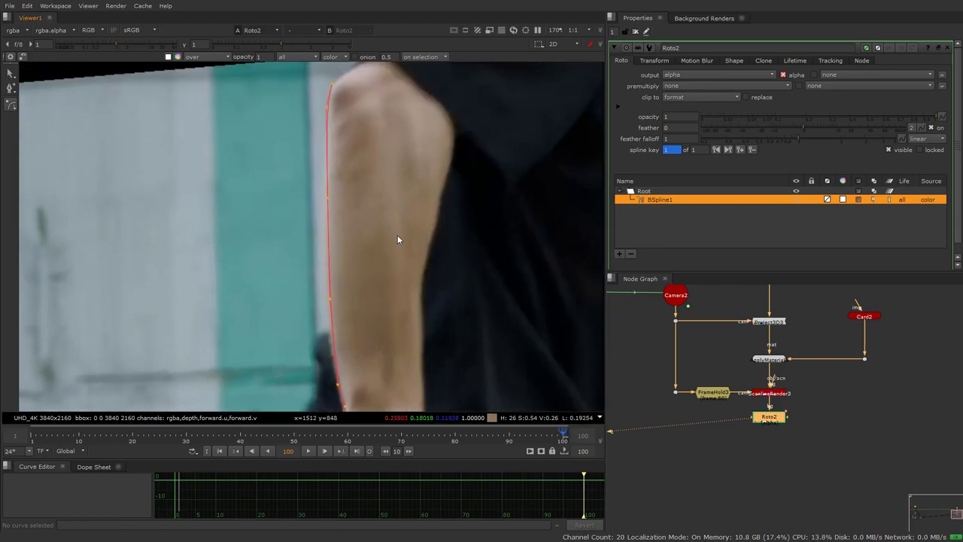
left_click(381, 72)
scroll(378, 132, "down", 2)
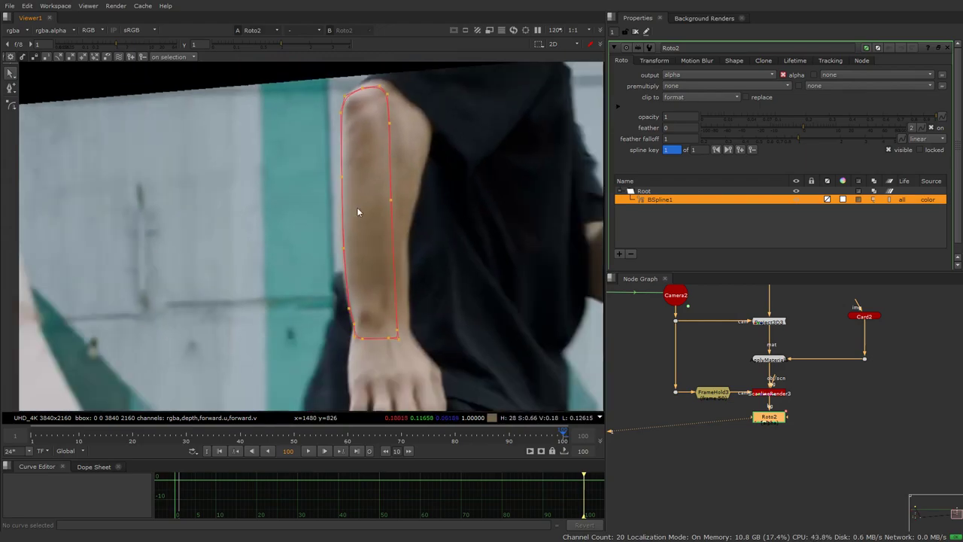
Key the forearm shape at frame 90 by moving all its points onto the arm and shortening it to fit.
left_click_drag(513, 435, 509, 436)
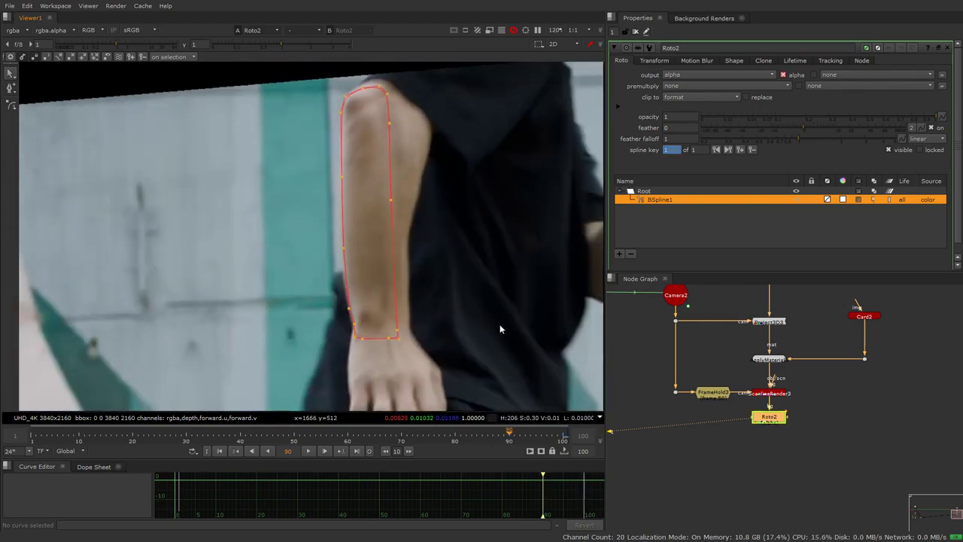
key("ctrl+a")
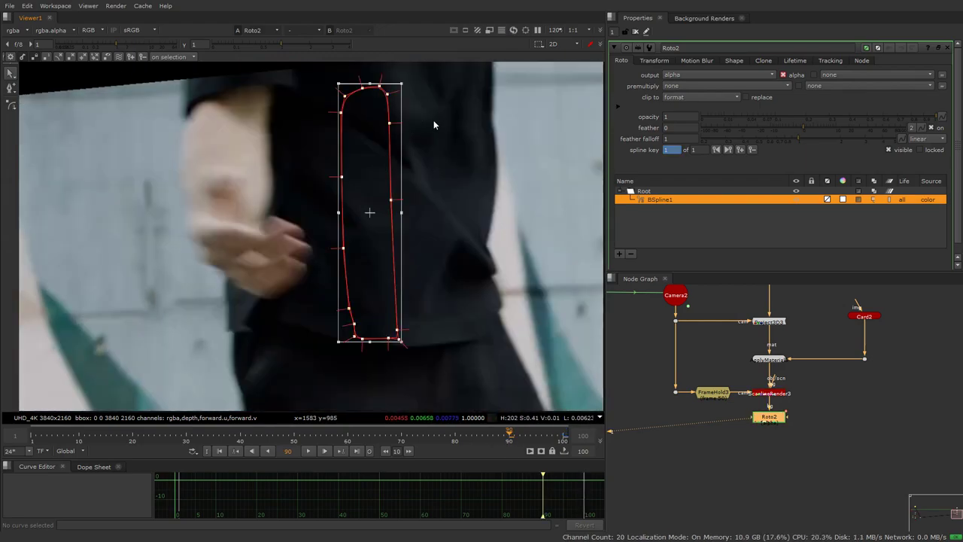
left_click_drag(370, 277, 197, 146)
middle_click_drag(198, 146, 242, 255)
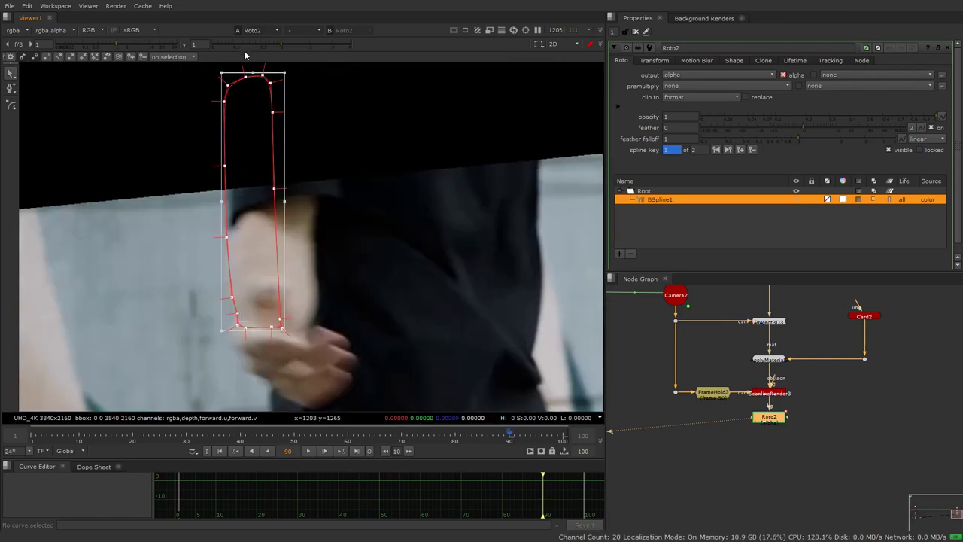
left_click_drag(253, 73, 262, 220)
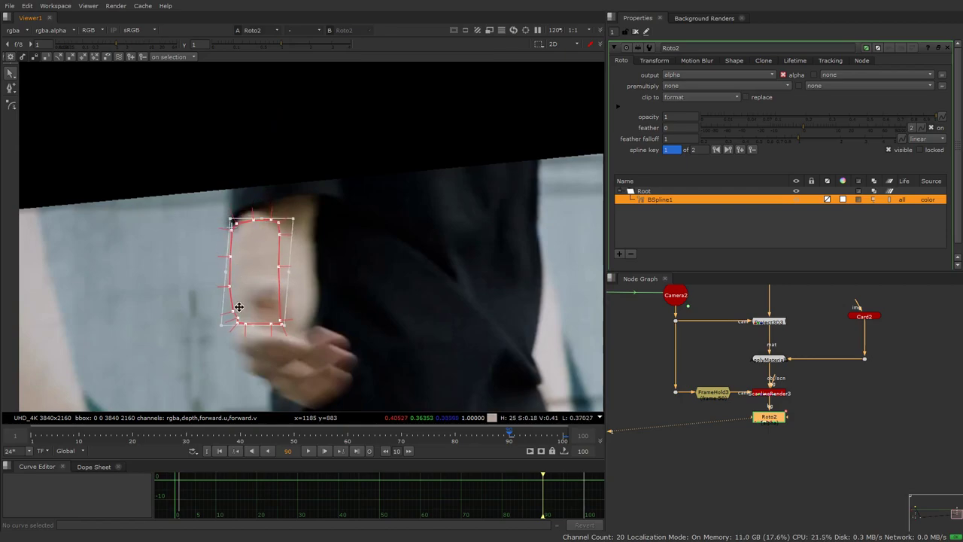
Key the forearm shape at frame 95 by moving and transforming all its points onto the arm.
left_click(537, 434)
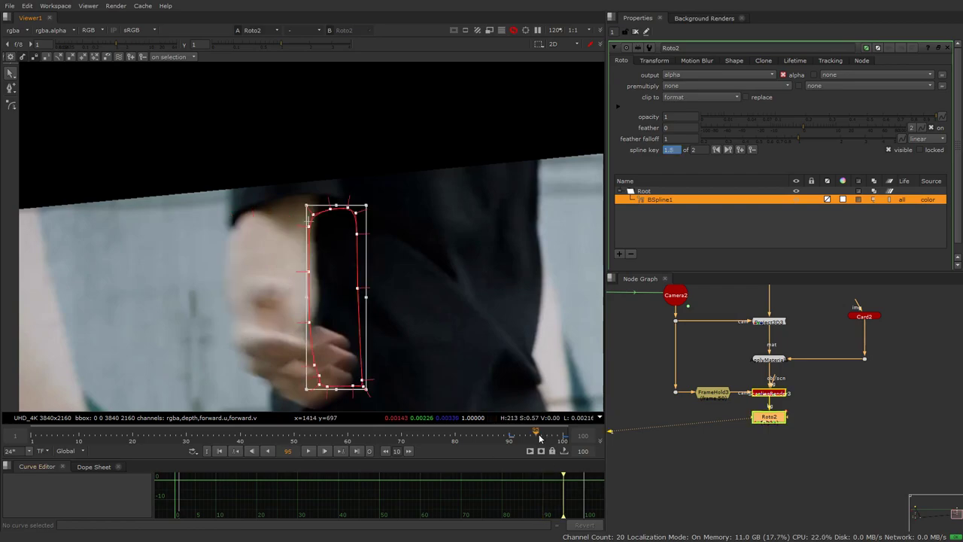
middle_click_drag(375, 271, 347, 228)
left_click_drag(309, 233, 349, 285)
middle_click_drag(366, 362, 348, 262)
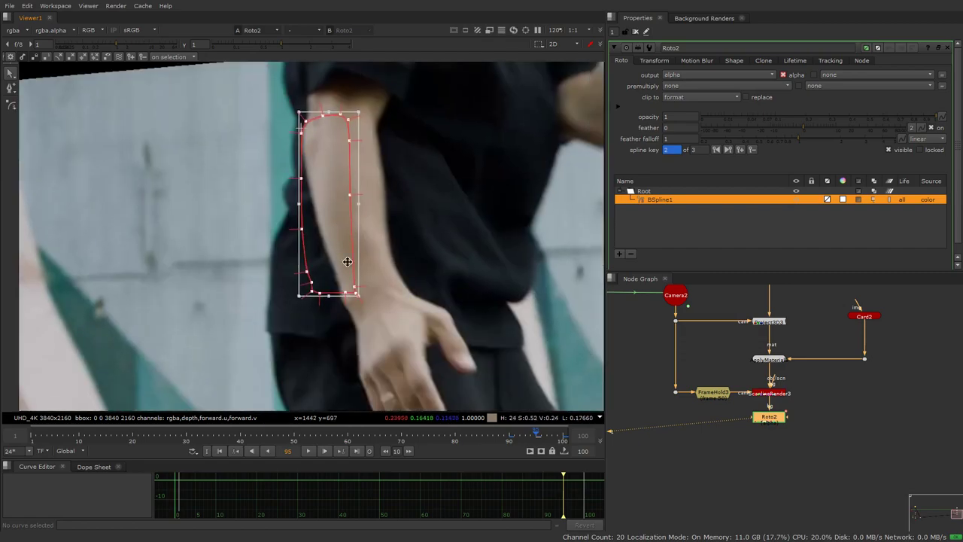
mouse_move(363, 302)
left_mouse_down()
mouse_move(397, 287)
mouse_move(367, 297)
left_mouse_up()
Key the forearm shape at frame 98 by moving and transforming all its points to match the elbow and wrist.
left_click(551, 436)
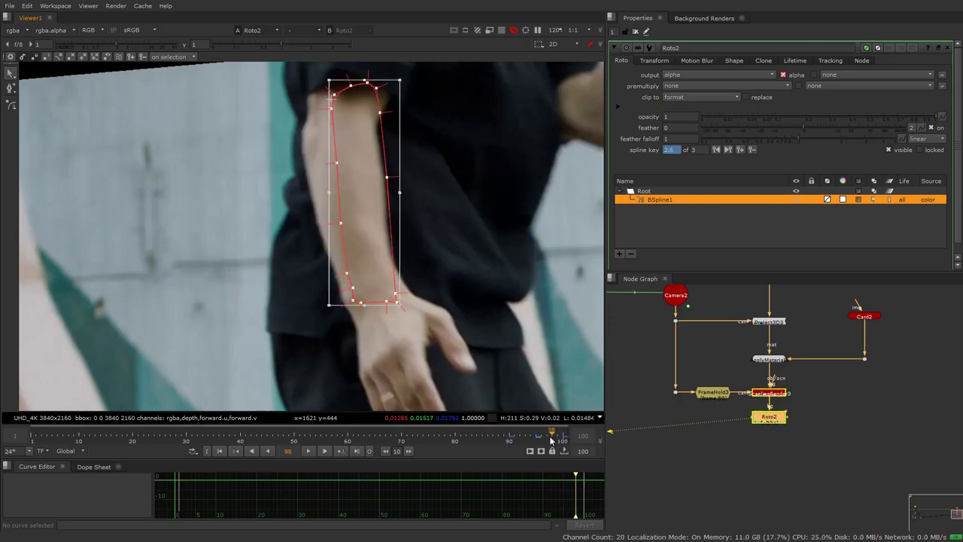
left_click_drag(370, 165, 367, 180)
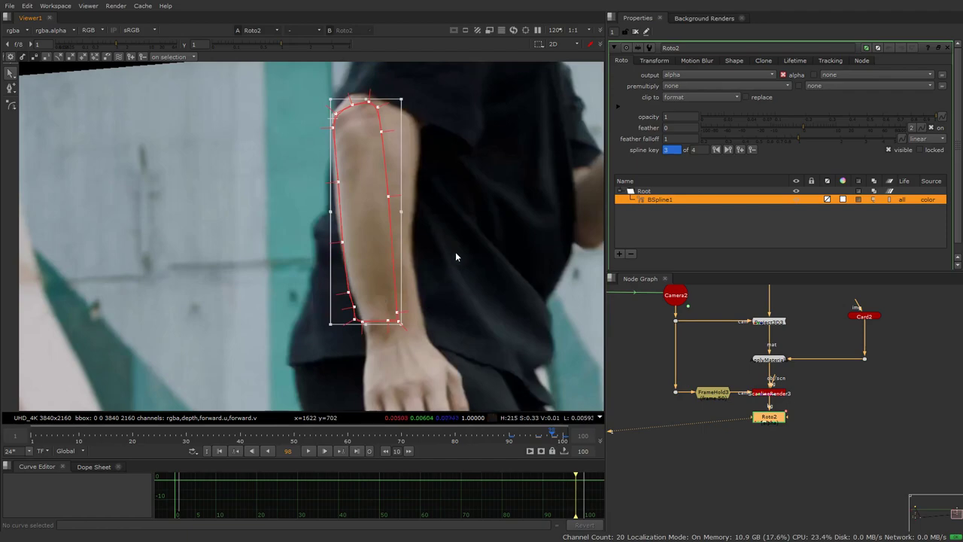
left_click_drag(367, 217, 365, 218)
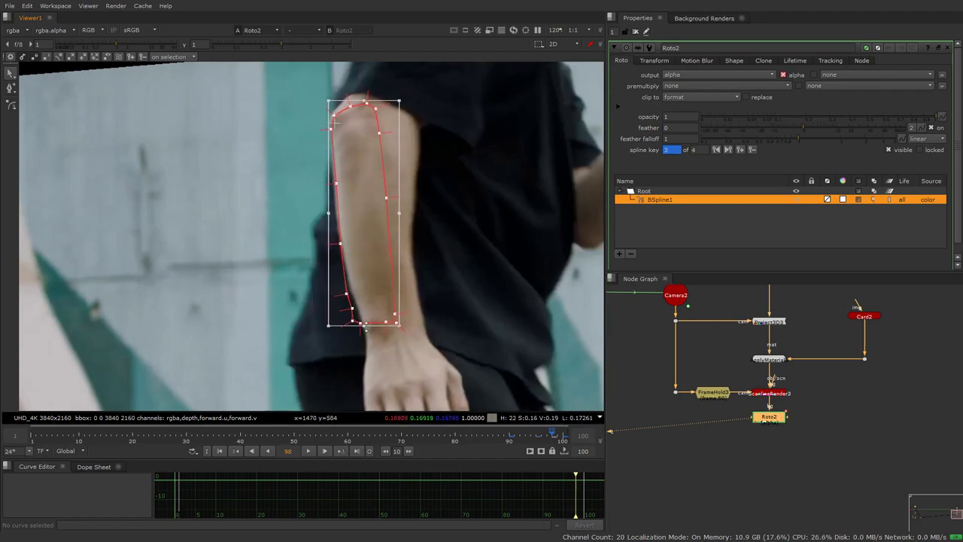
mouse_move(364, 328)
left_mouse_down()
mouse_move(364, 346)
mouse_move(364, 332)
left_mouse_up()
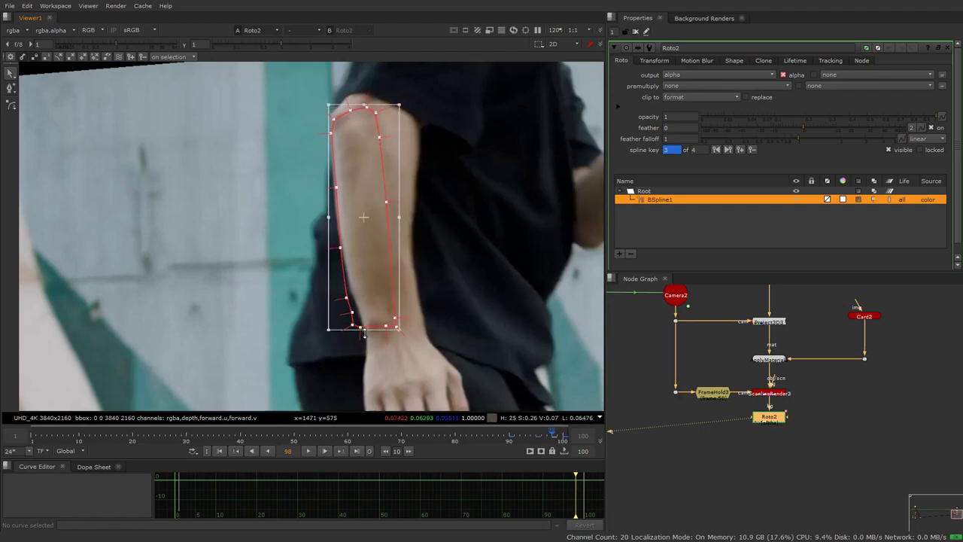
scroll(374, 284, "up", 5)
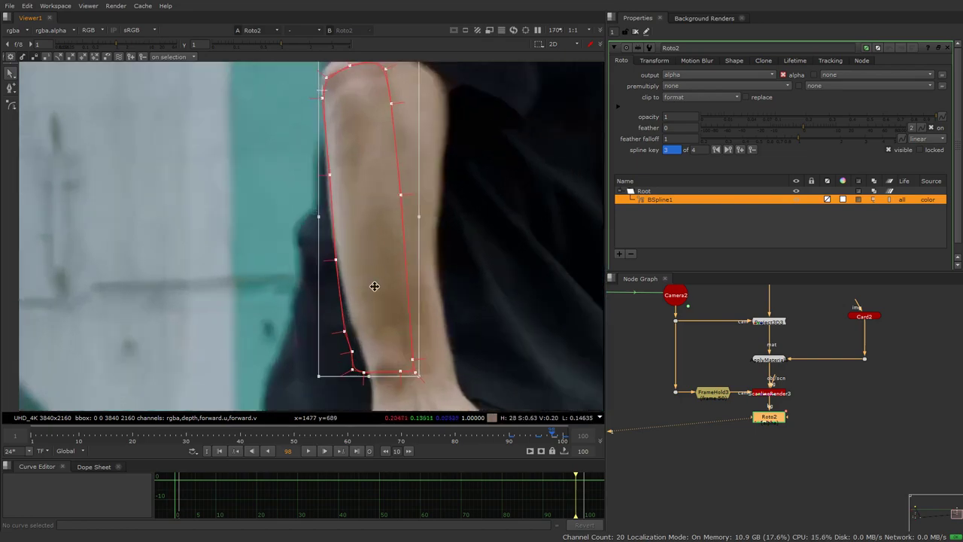
left_click_drag(368, 301, 390, 327)
Adjust the spline points along the forearm's outer edge at frame 98 and deselect them.
scroll(387, 284, "down", 5)
middle_click_drag(370, 208, 353, 248)
left_click(301, 266)
left_click_drag(354, 196, 353, 196)
left_click_drag(339, 235, 335, 238)
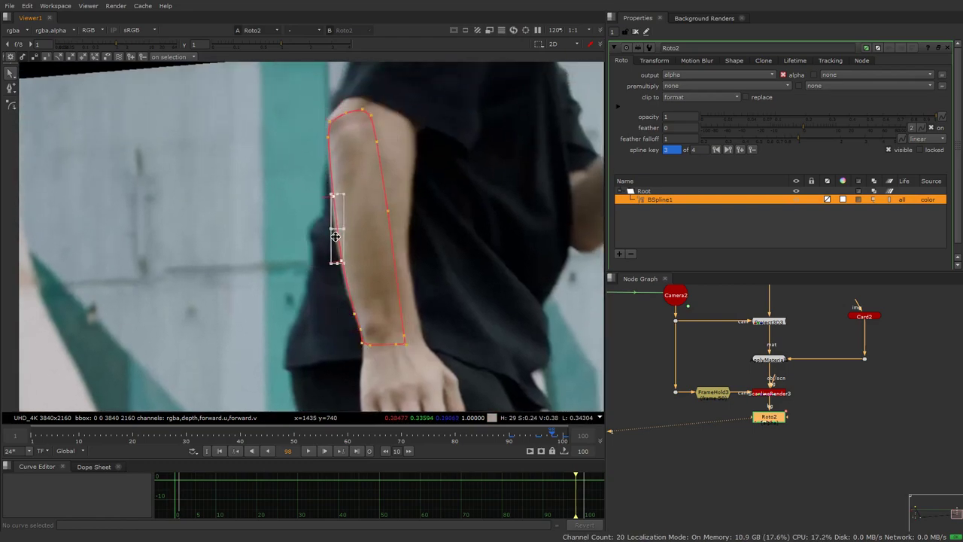
left_click(366, 212)
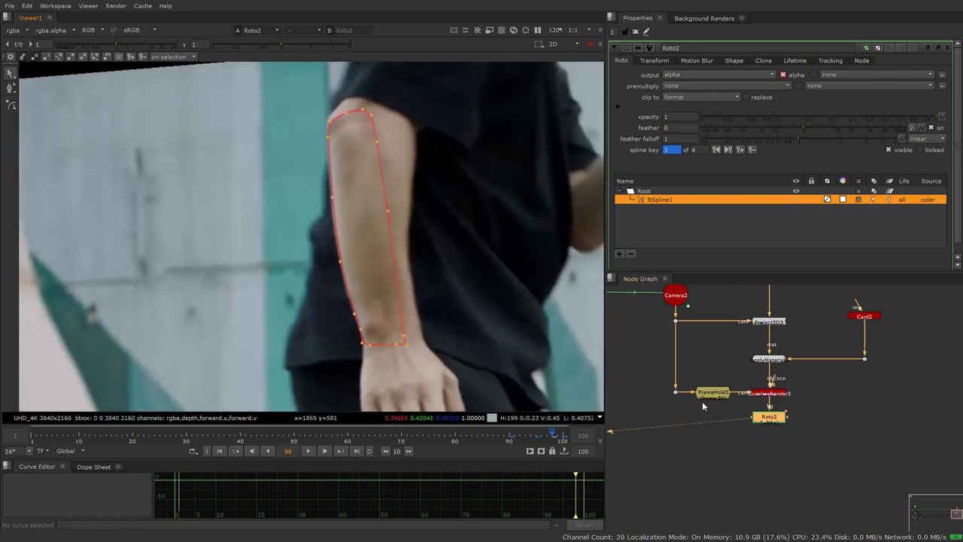
left_click(816, 431)
middle_click_drag(771, 419, 796, 389)
left_click(726, 357)
left_click(798, 360)
left_click(797, 477)
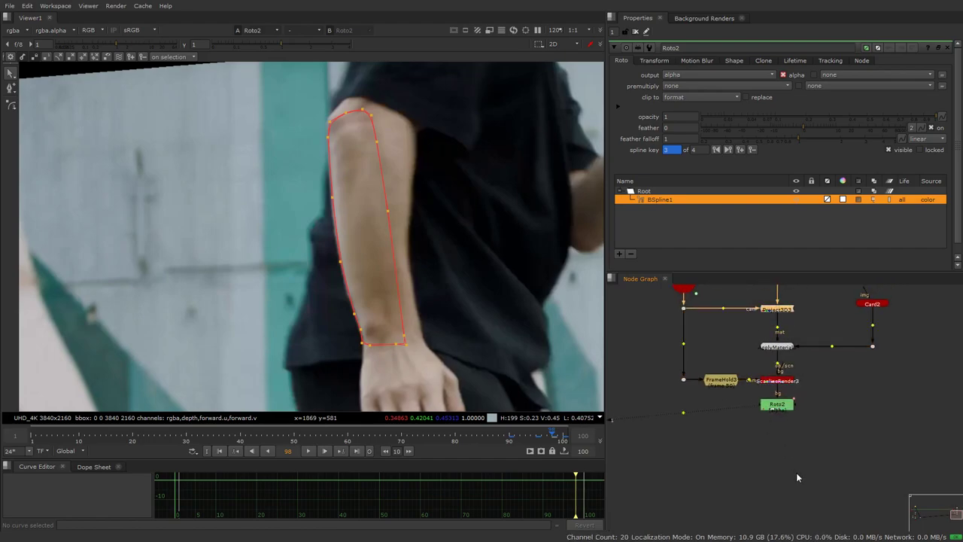
Add a second Project3D node below Roto2 and wire its camera input to the camera line through a squared-off dot.
left_click_drag(804, 473, 784, 410)
left_click_drag(787, 464, 861, 359)
left_click_drag(777, 452, 685, 382)
left_click_drag(729, 421, 682, 461, "ctrl")
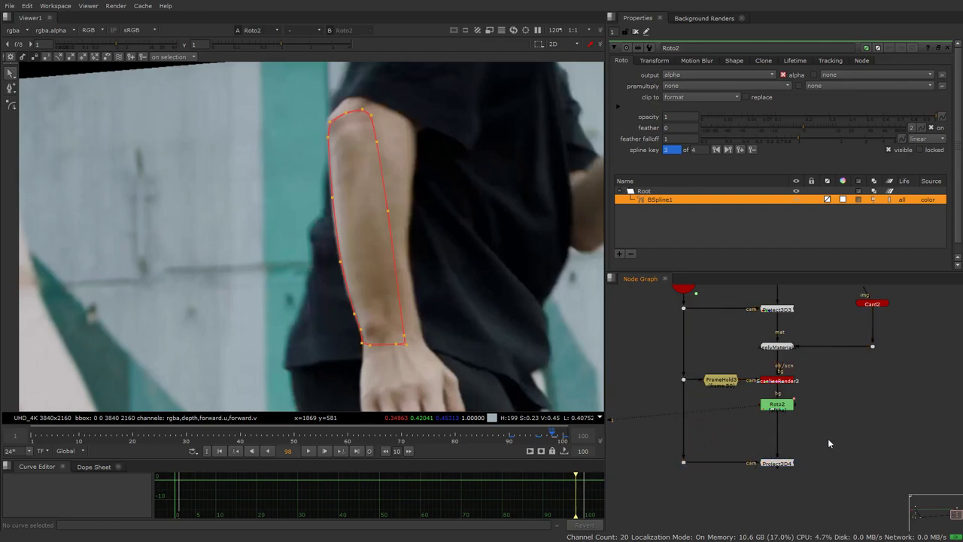
Add an ApplyMaterial node below the new Project3D and connect it to Card2 through a squared-off dot.
key("Tab")
type("apply")
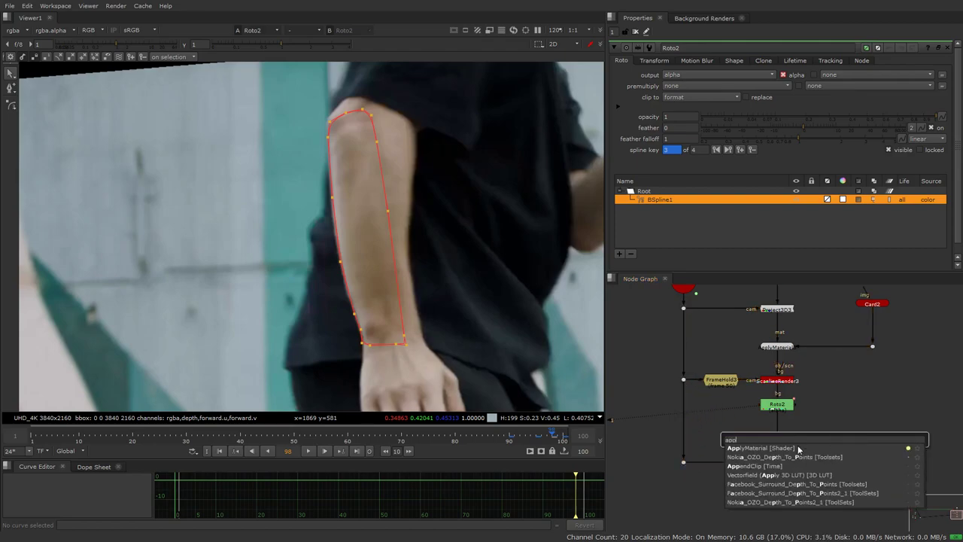
key("Return")
left_click_drag(839, 441, 780, 468)
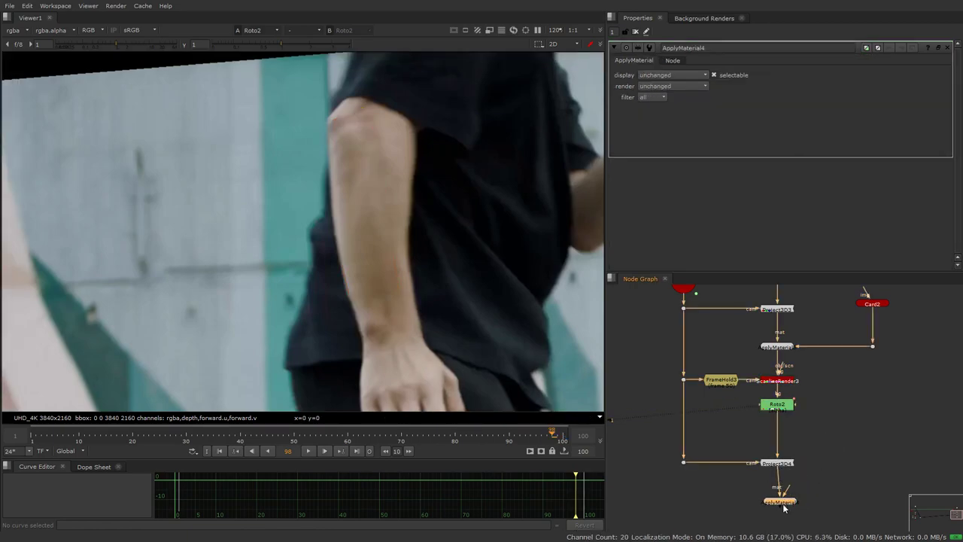
left_click_drag(783, 505, 873, 351)
left_click_drag(820, 424, 860, 489)
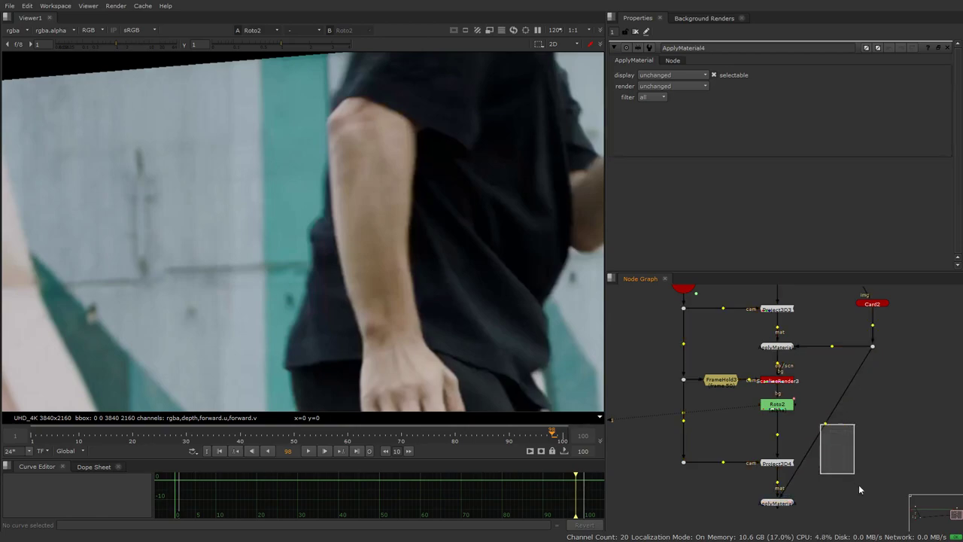
left_click_drag(824, 428, 873, 504, "ctrl")
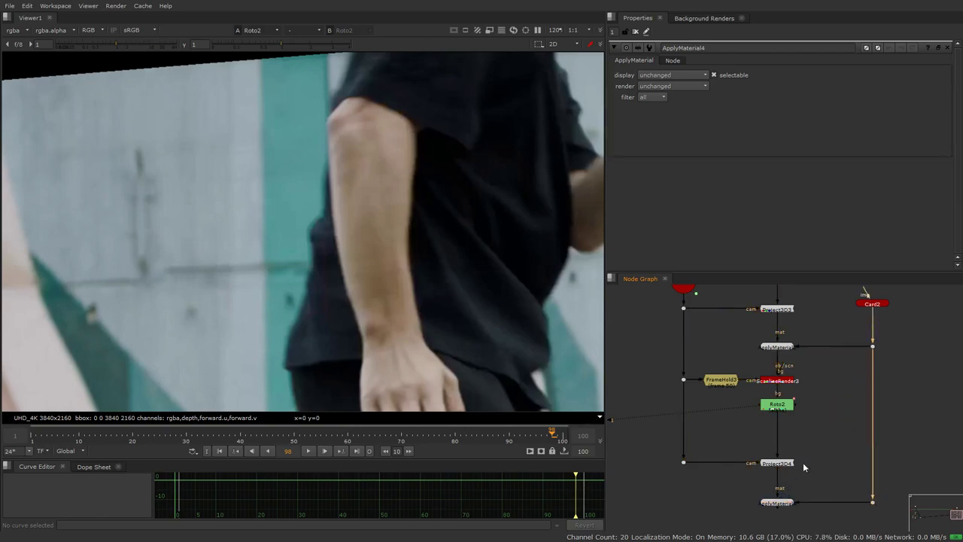
Place a copy of the FrameHold node on the camera line feeding the new Project3D.
middle_click_drag(803, 463, 806, 434)
left_click(730, 353, "ctrl")
left_click_drag(741, 421, 725, 437)
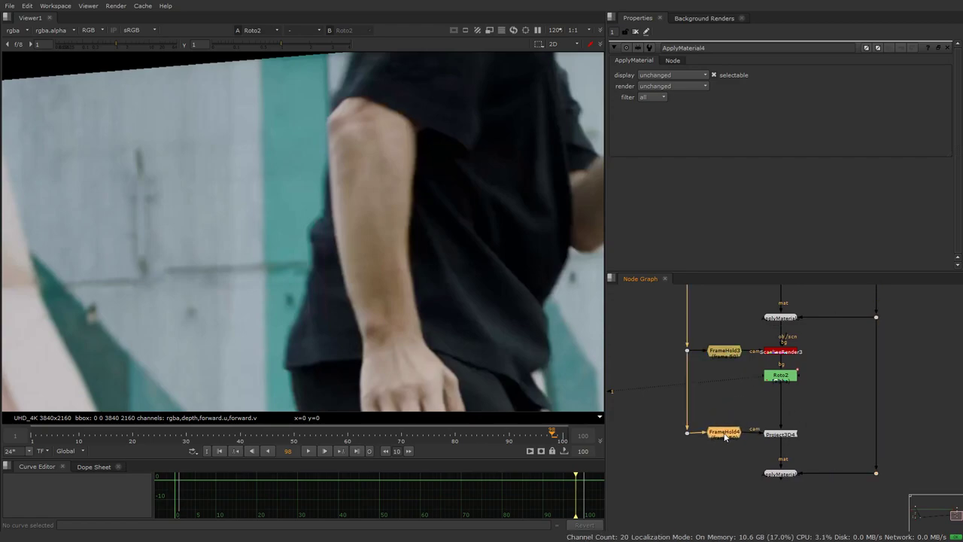
Add a ScanlineRender node below the new ApplyMaterial and connect its cam input to the unheld camera line.
scroll(725, 436, "down", 2)
key("Tab")
type("sca")
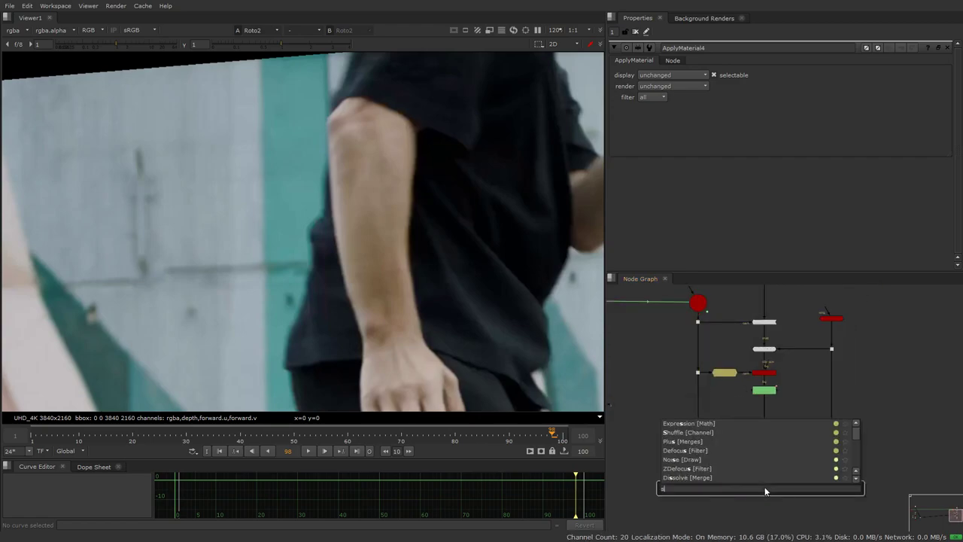
key("Return")
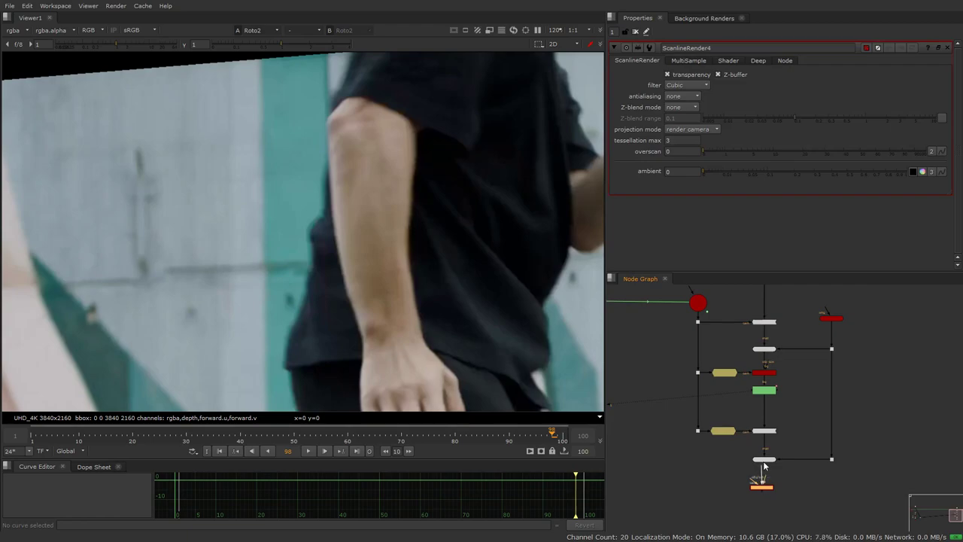
left_click_drag(762, 467, 706, 491)
View the new ScanlineRender with the matte overlay and turn on replace in the Roto2 node.
left_click(764, 491)
key("1")
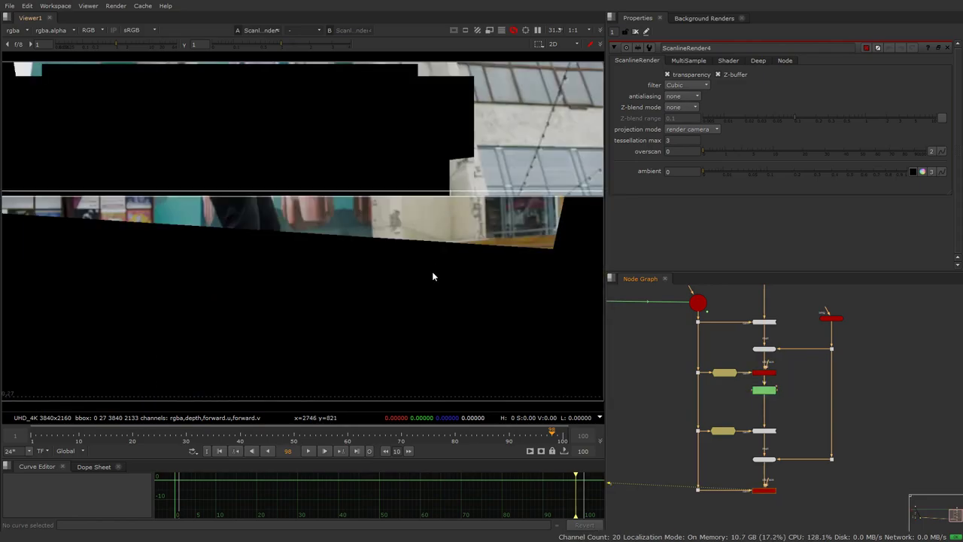
key("m")
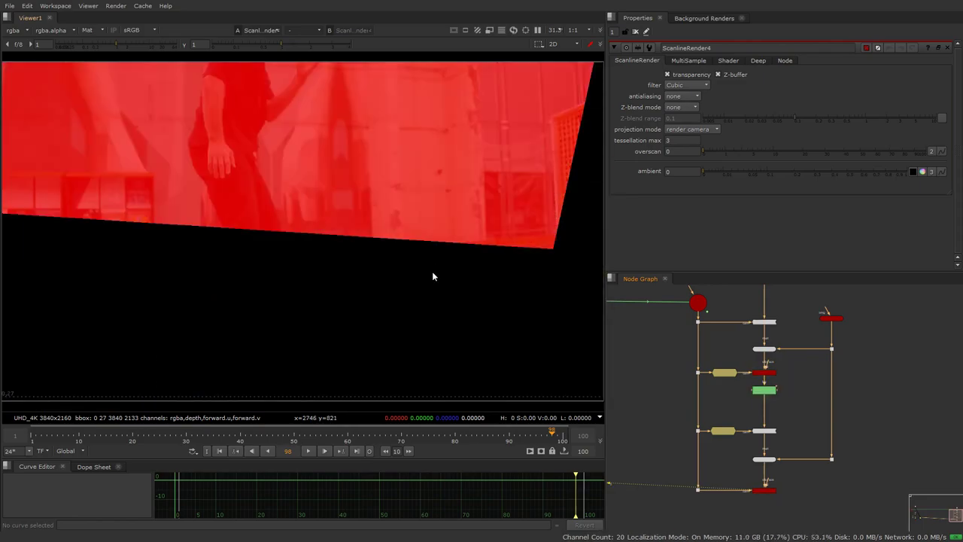
double_click(763, 390)
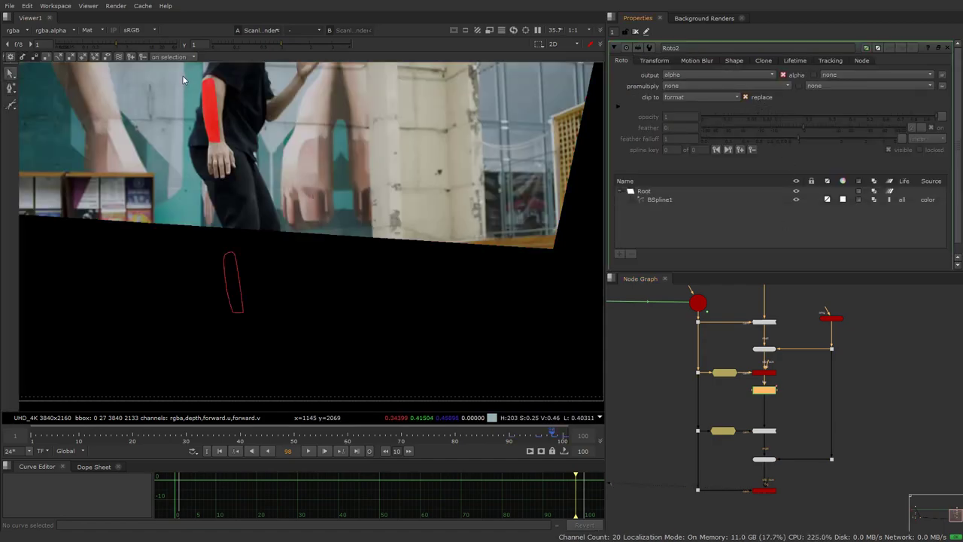
Compare the original plate with the reprojected ScanlineRender to check how the forearm matte lines up.
scroll(269, 119, "up", 8)
middle_click_drag(807, 313, 800, 260)
left_click(779, 338)
key("1")
left_click(769, 436)
key("2")
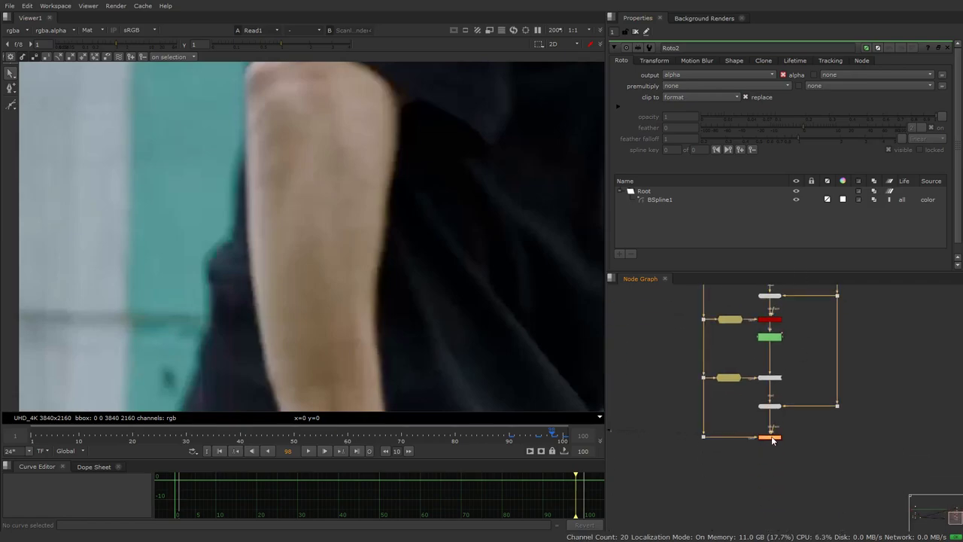
left_click(788, 429)
key("1")
key("2")
key("1")
key("2")
scroll(385, 262, "down", 4)
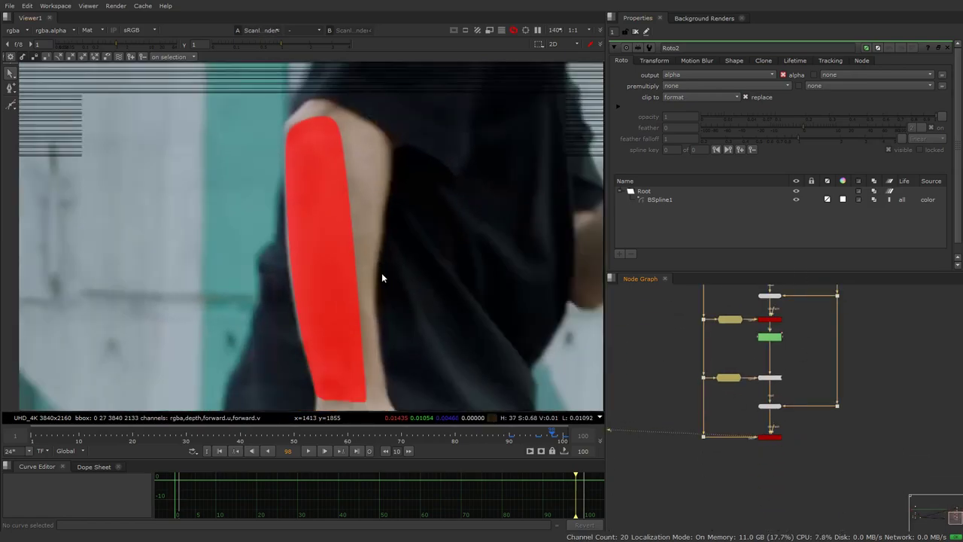
scroll(793, 417, "up", 1)
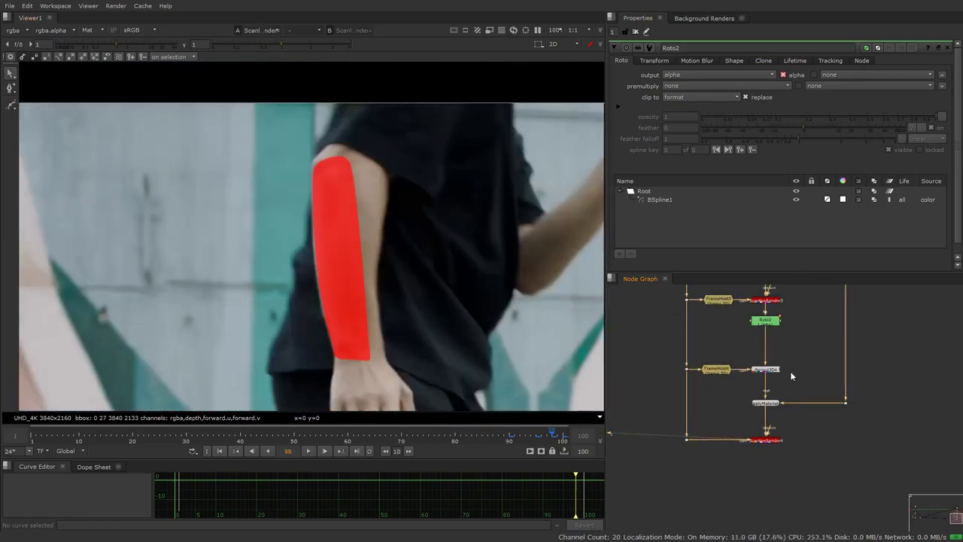
Set the new ScanlineRender's multisampling to 16 samples with a centred shutter offset.
double_click(771, 441)
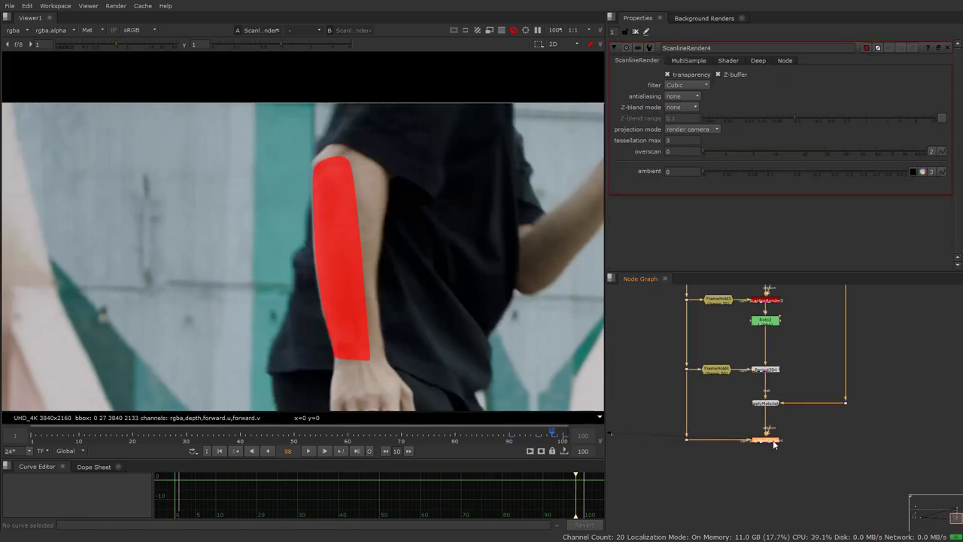
left_click(684, 60)
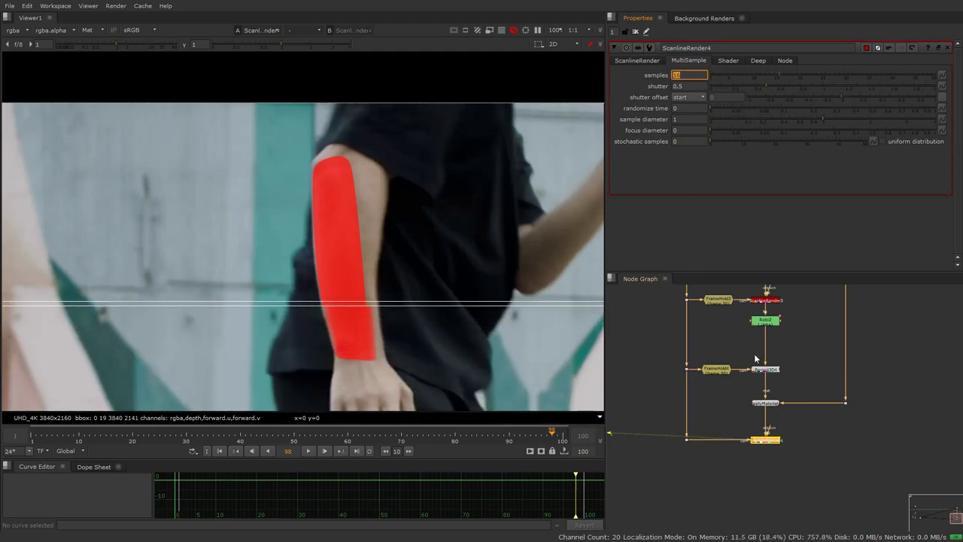
left_click(689, 97)
left_click(694, 88)
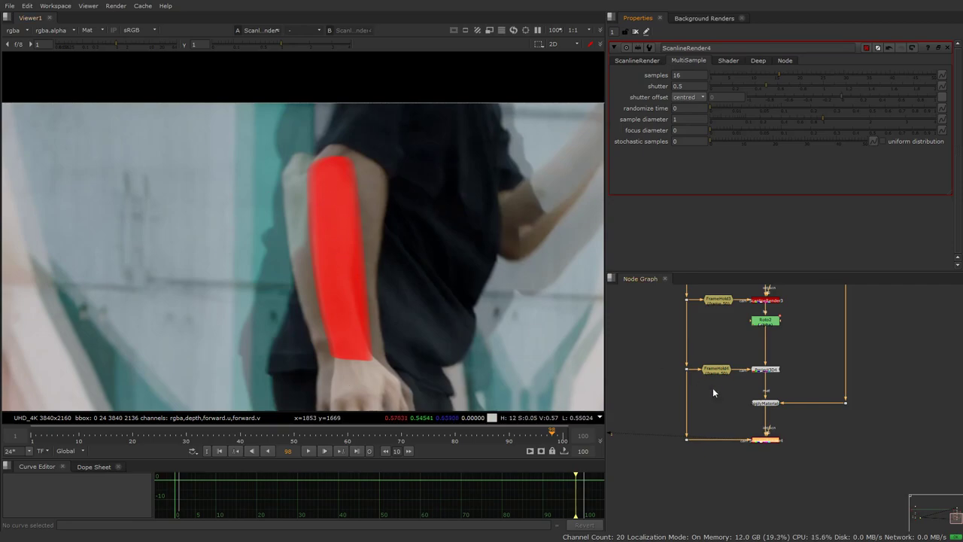
Add a Copy node that puts the reprojected alpha onto the original footage and view it up close.
scroll(737, 414, "down", 2)
key("k")
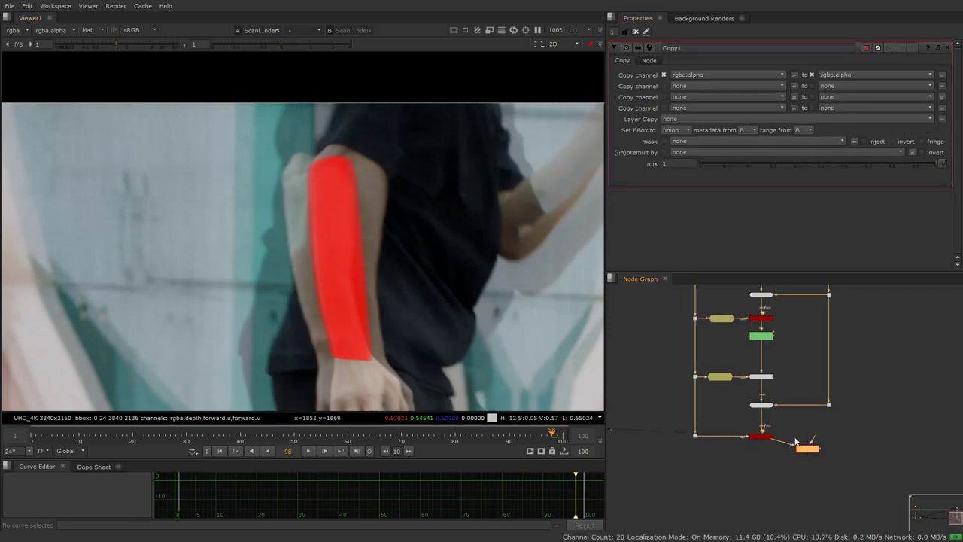
left_click_drag(809, 447, 767, 310)
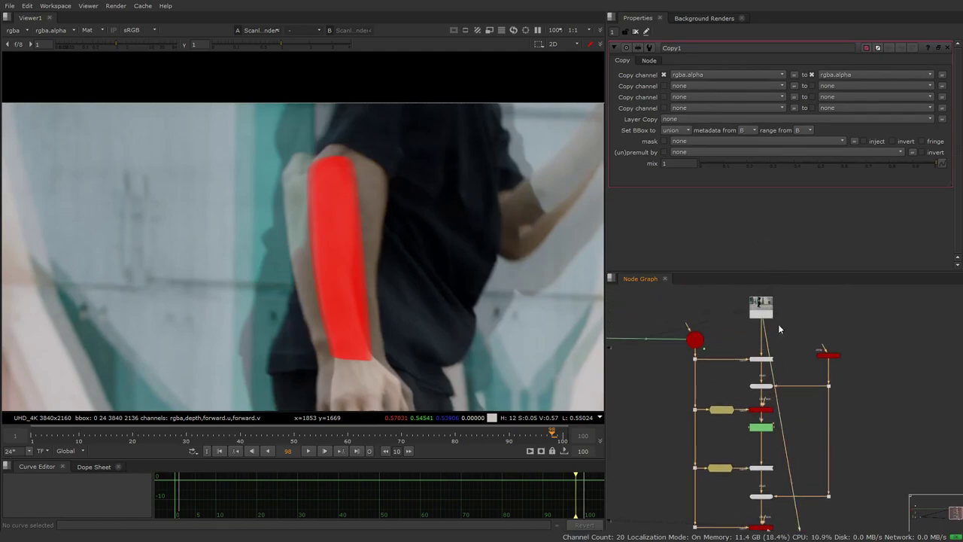
middle_click_drag(805, 484, 804, 379)
key("1")
scroll(369, 256, "up", 3)
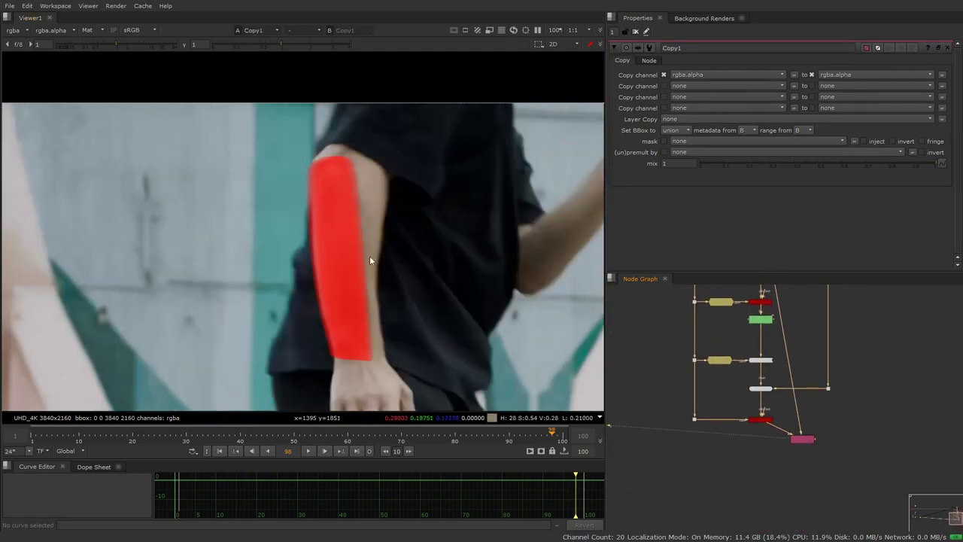
scroll(780, 418, "up", 2)
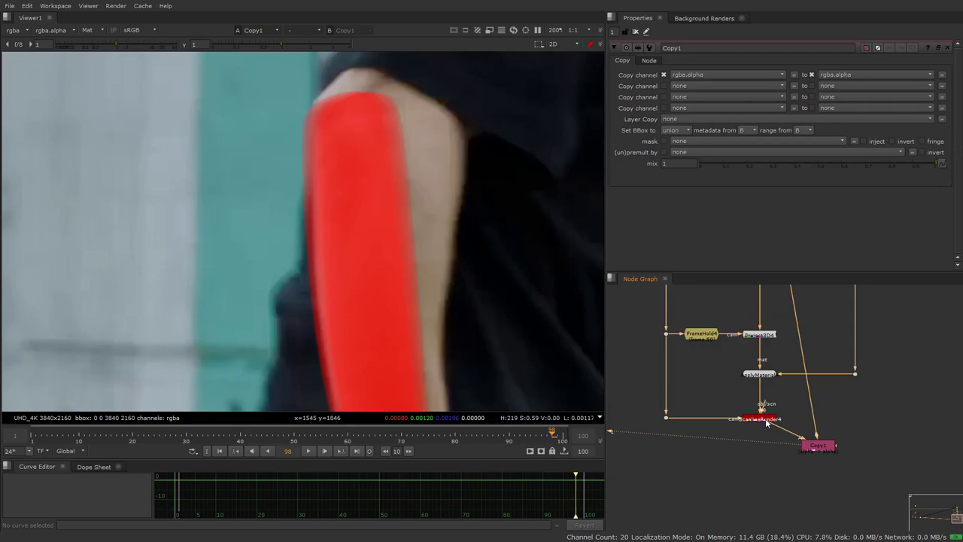
Set the shutter of ScanlineRender4 to 0.3 and check the matte's motion blur on the forearm.
double_click(760, 418)
key("Down")
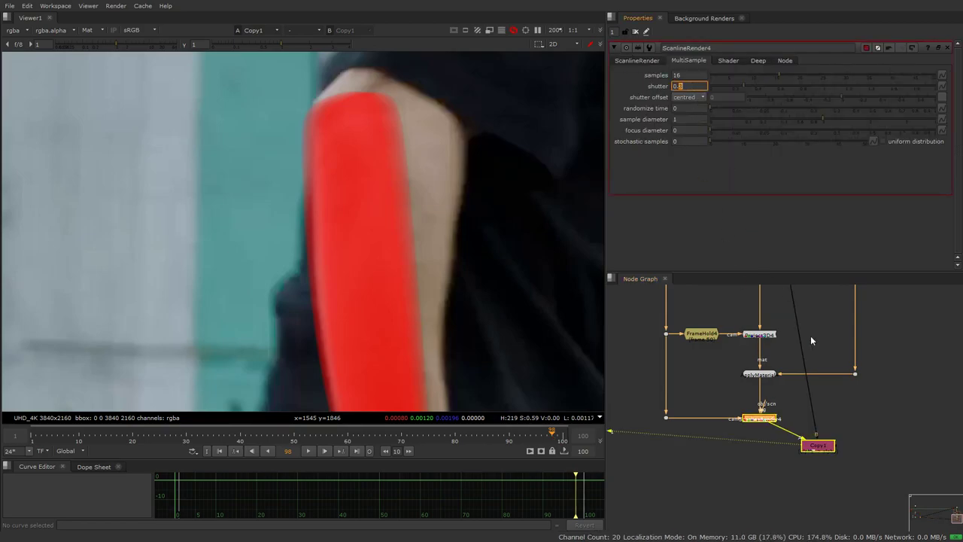
scroll(488, 315, "down", 3)
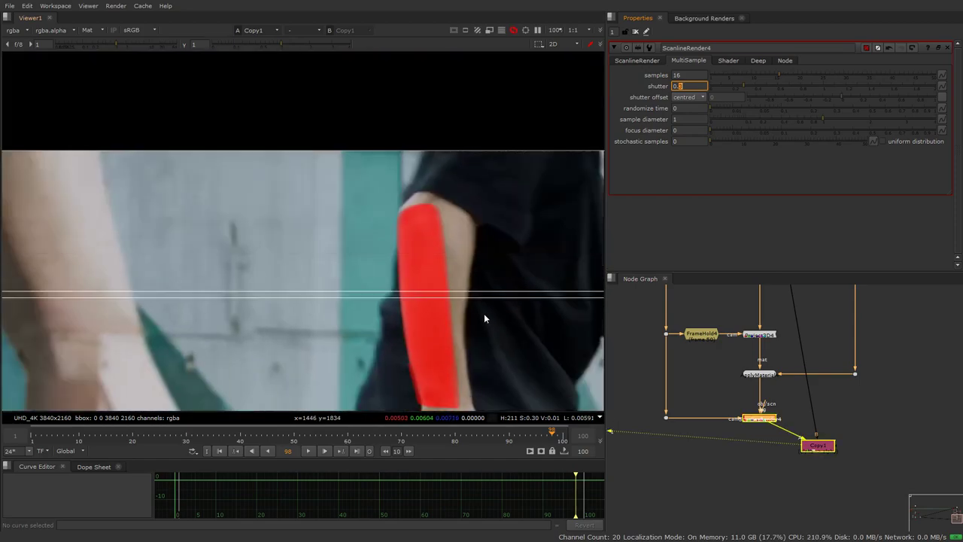
left_click(438, 265)
Delete the Copy node and view the full frame of the reprojected render.
left_click(821, 445)
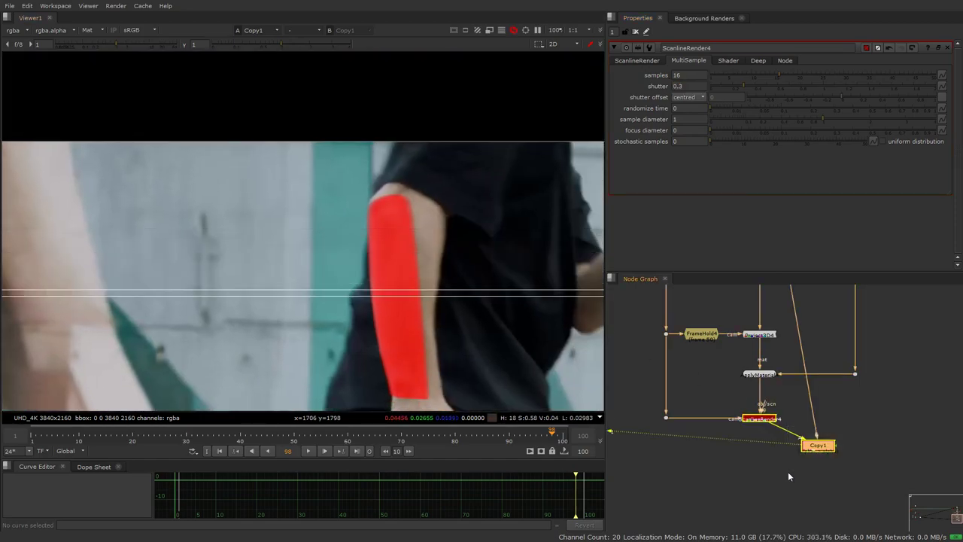
key("Delete")
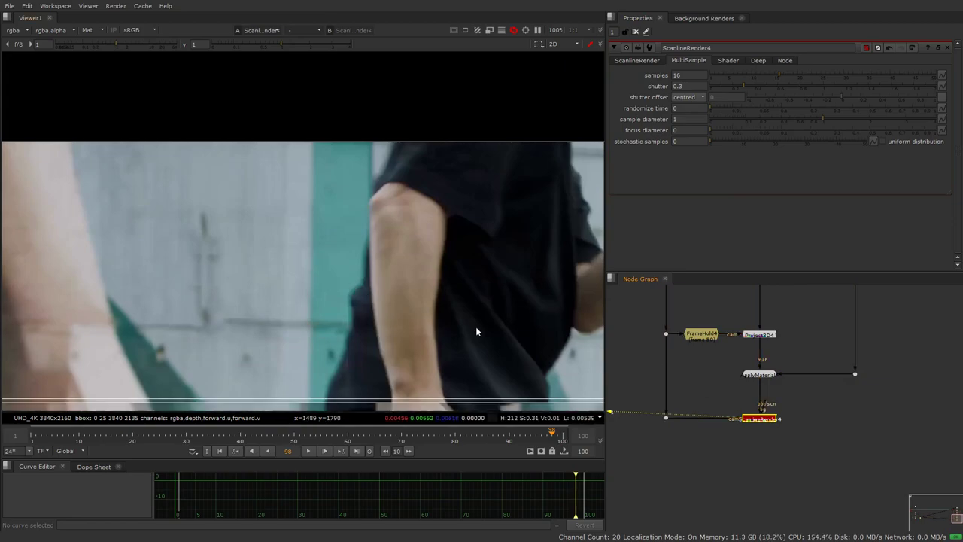
key("f")
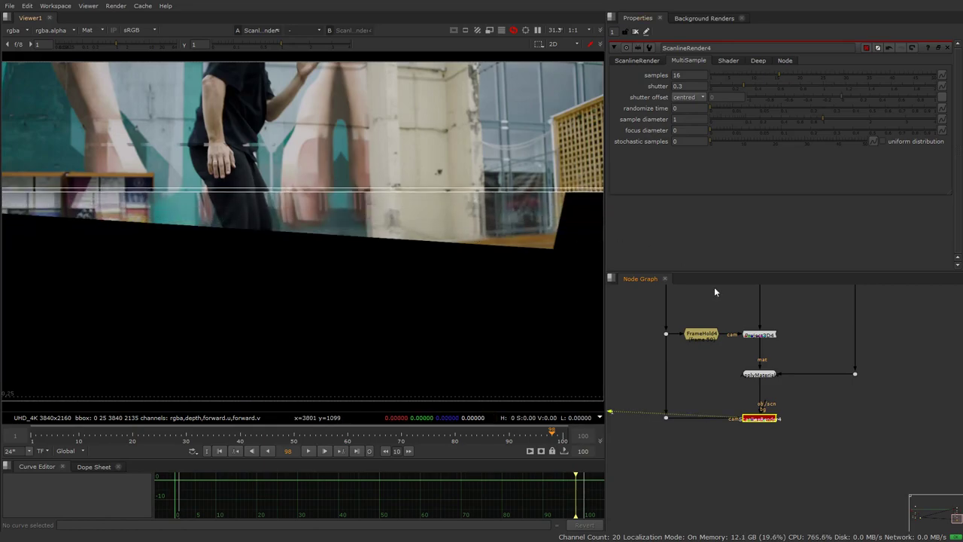
middle_click_drag(804, 421, 782, 479)
scroll(701, 345, "down", 2)
middle_click_drag(701, 345, 719, 414)
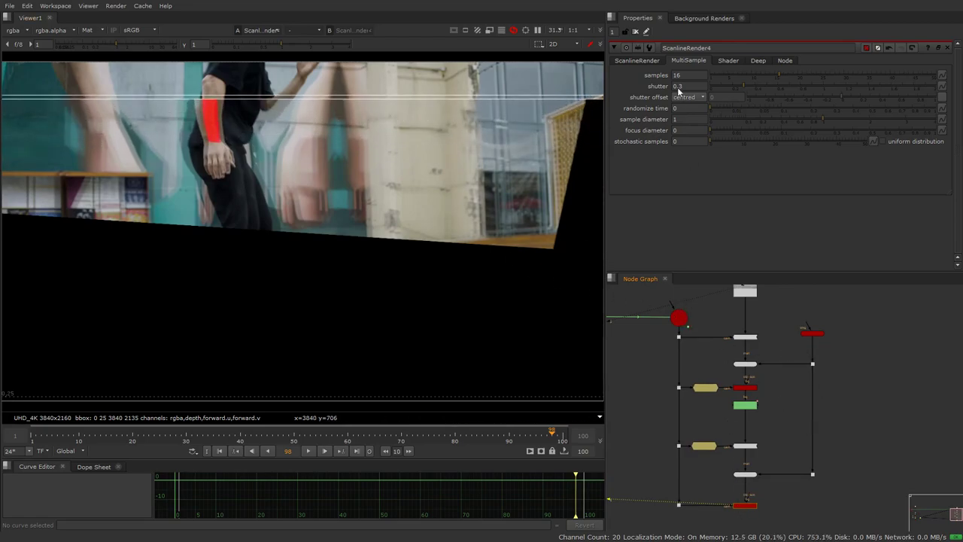
Set the samples of ScanlineRender4 to 1 and its shutter to 0.5.
left_click_drag(686, 75, 616, 83)
type("1")
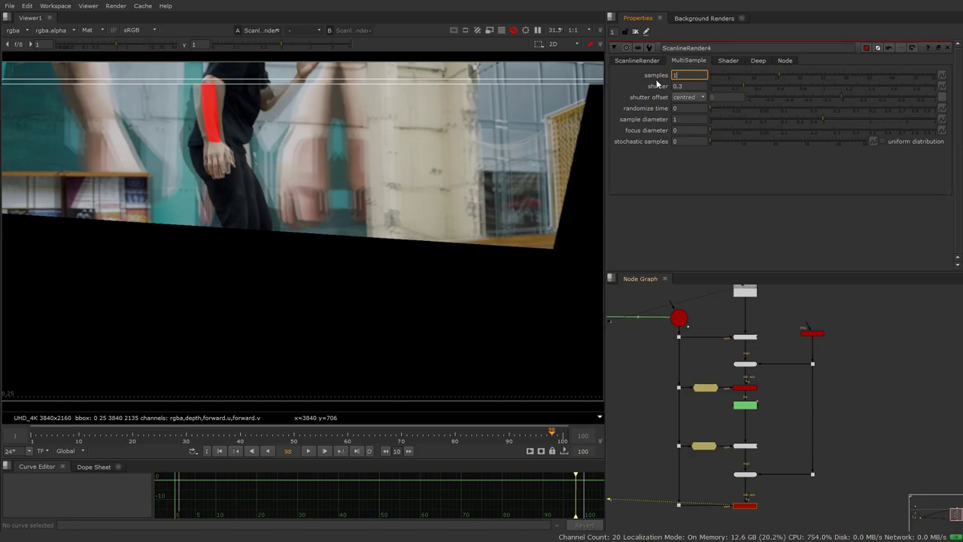
key("Tab")
type(".5")
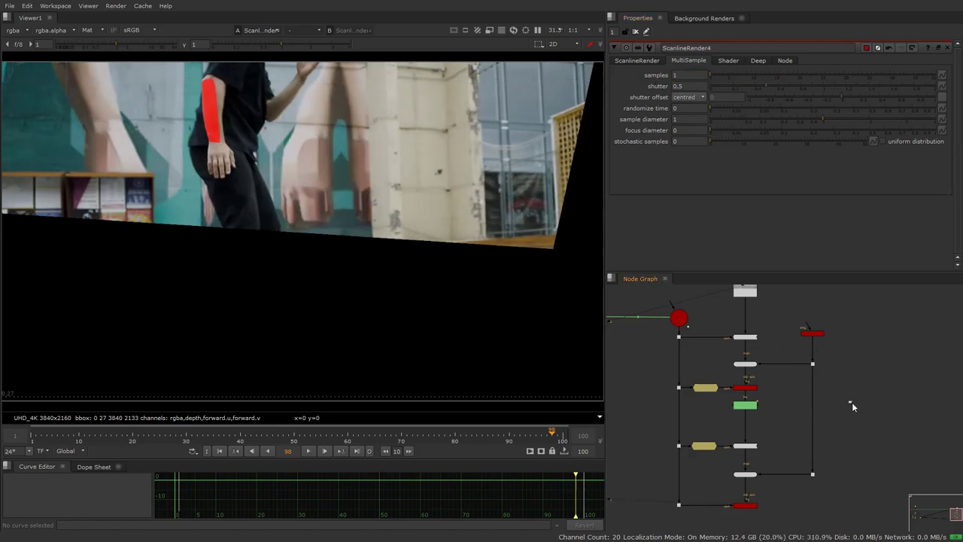
Switch to Chrome to read the CardtoTrack page on Nukepedia, and return to the Nuke node graph.
key("alt+Tab")
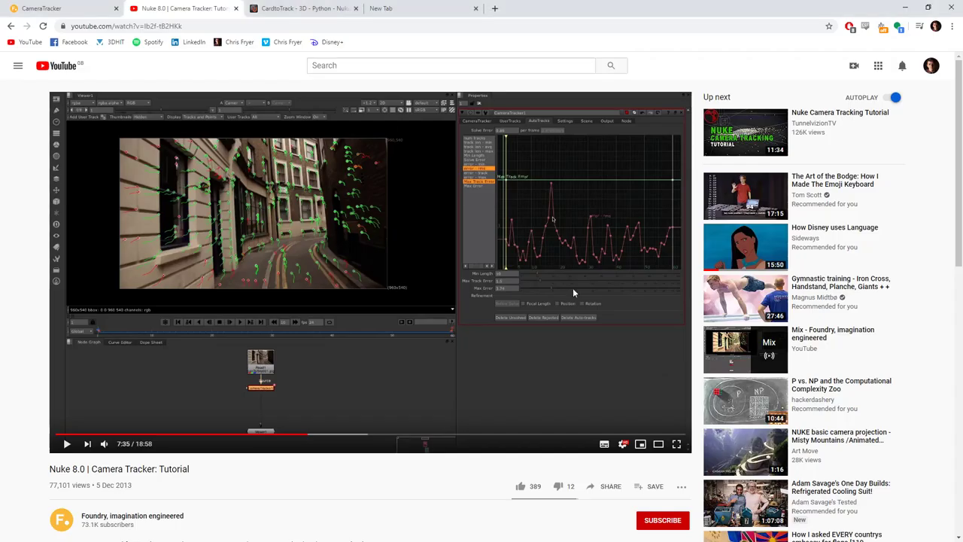
left_click(317, 8)
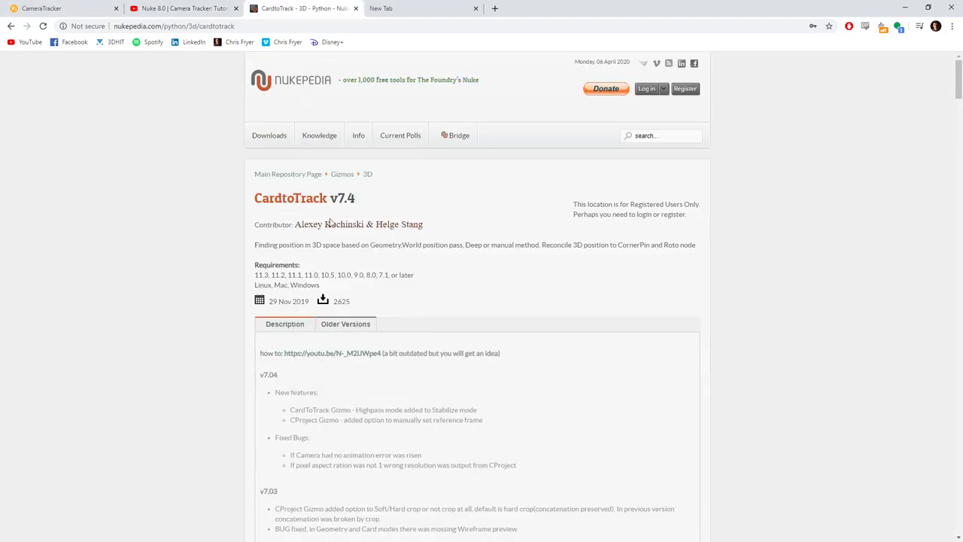
scroll(198, 241, "down", 1)
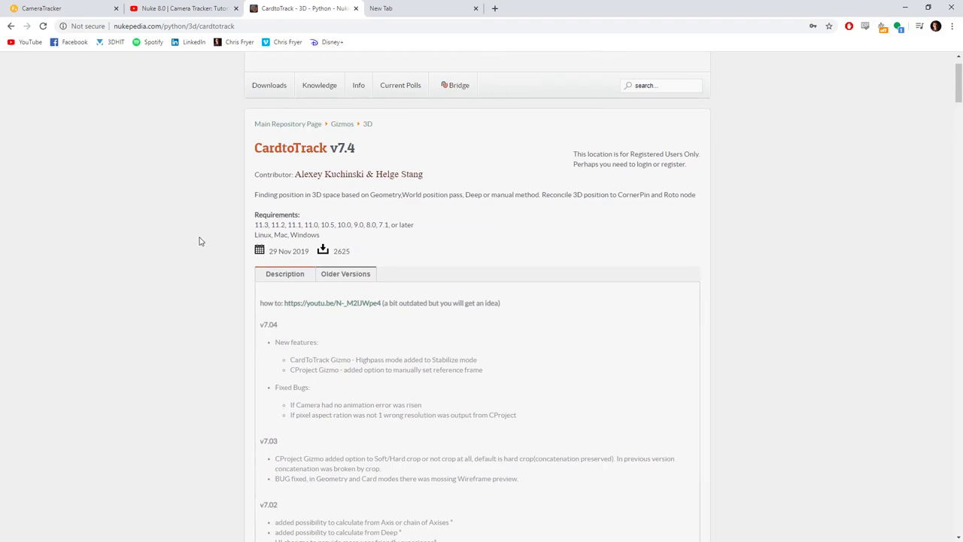
scroll(202, 241, "down", 3)
key("alt+Tab")
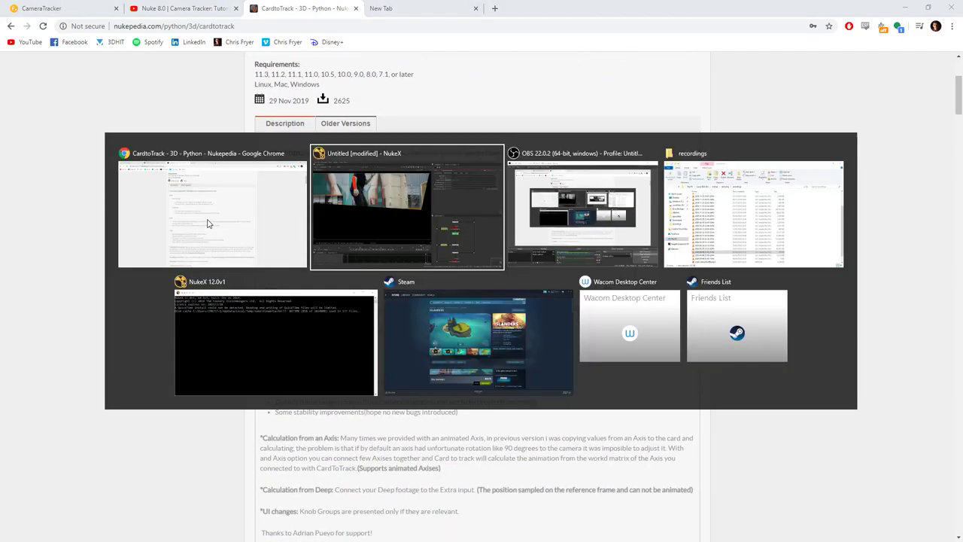
middle_click_drag(784, 445, 789, 416)
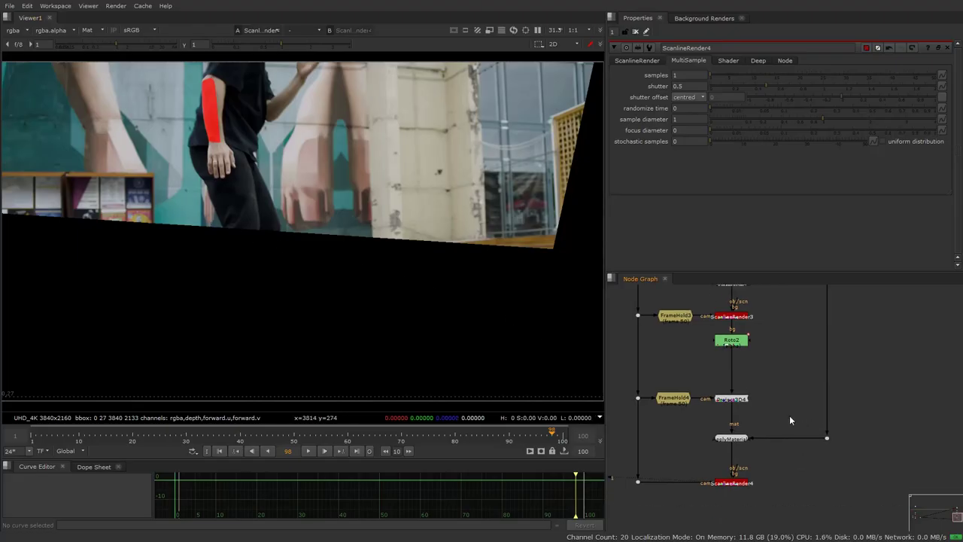